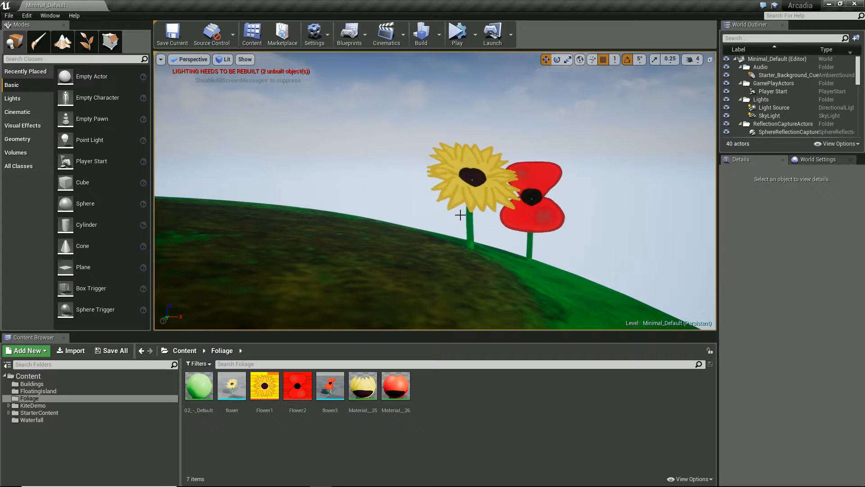
- Remove the three existing foliage types from the foliage palette and add the flower mesh as a new foliage type
right_drag(463, 211, 370, 232)
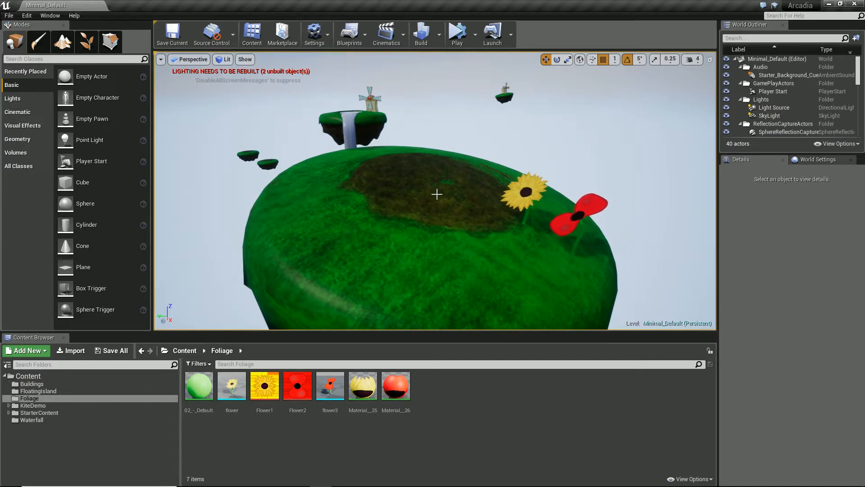
right_drag(475, 226, 482, 224)
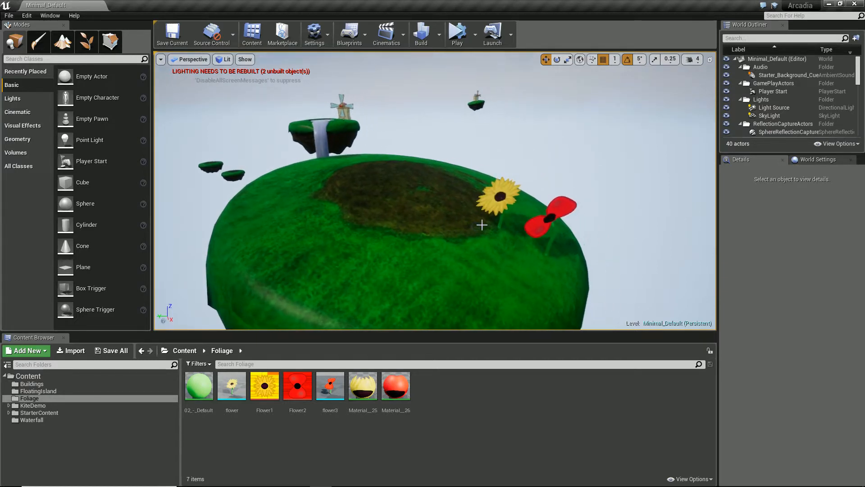
click(90, 47)
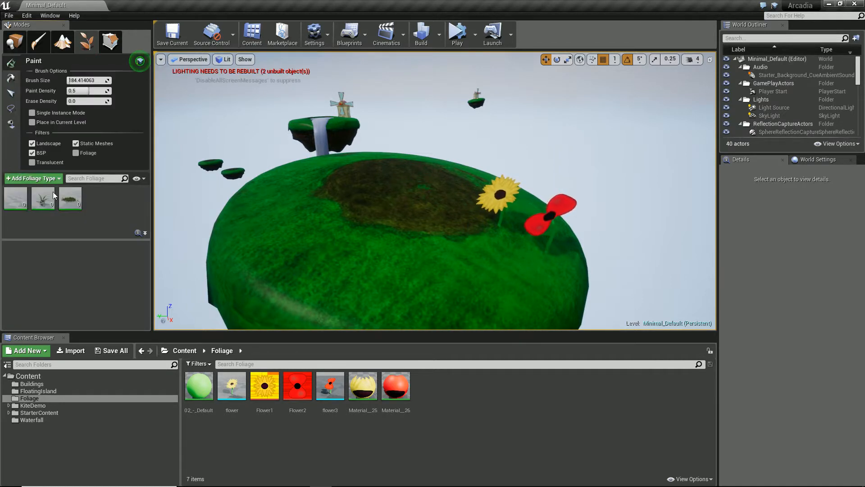
click(20, 204)
key(Delete)
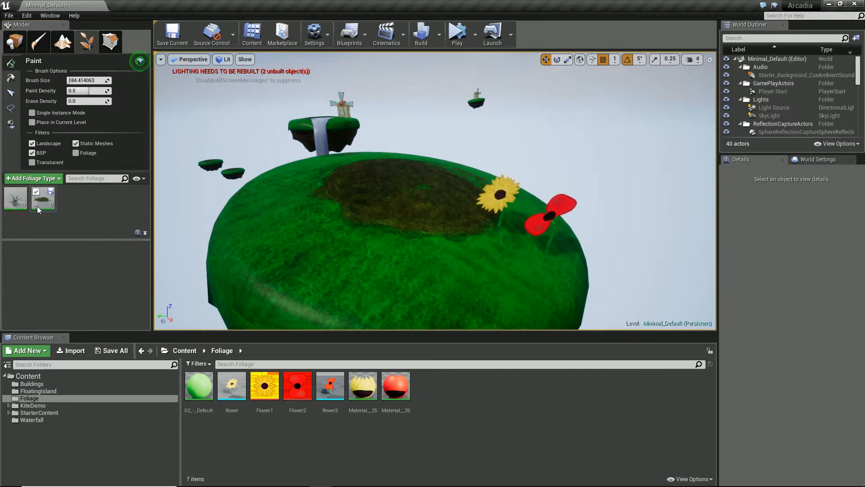
click(22, 207)
key(Delete)
click(19, 201)
key(Delete)
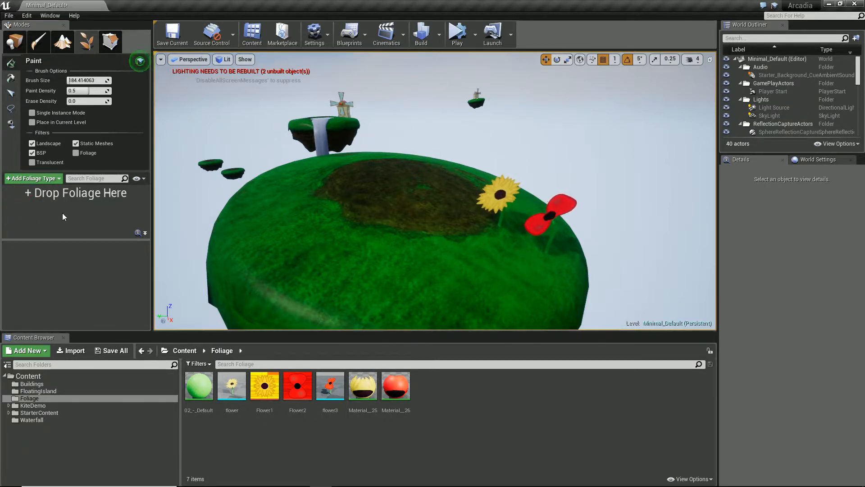
click(239, 392)
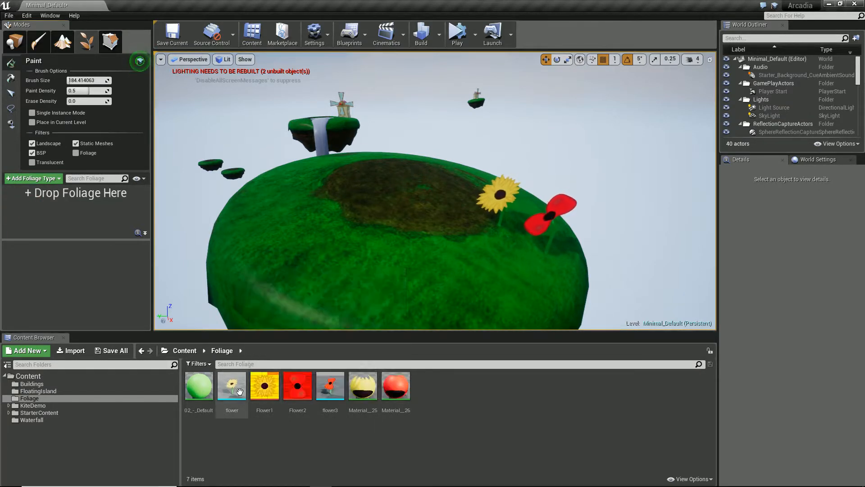
drag(240, 394, 40, 204)
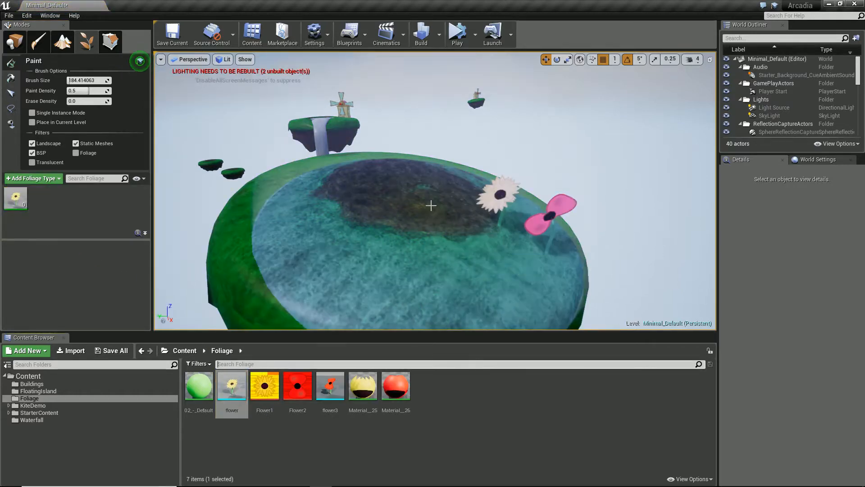
- Delete the yellow and red flowers standing on the island, and select the flower foliage type for painting
click(15, 42)
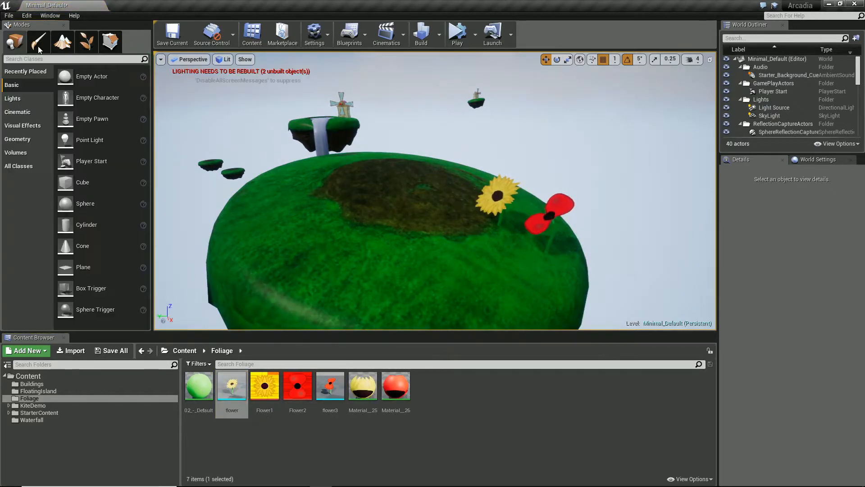
click(485, 193)
key(Delete)
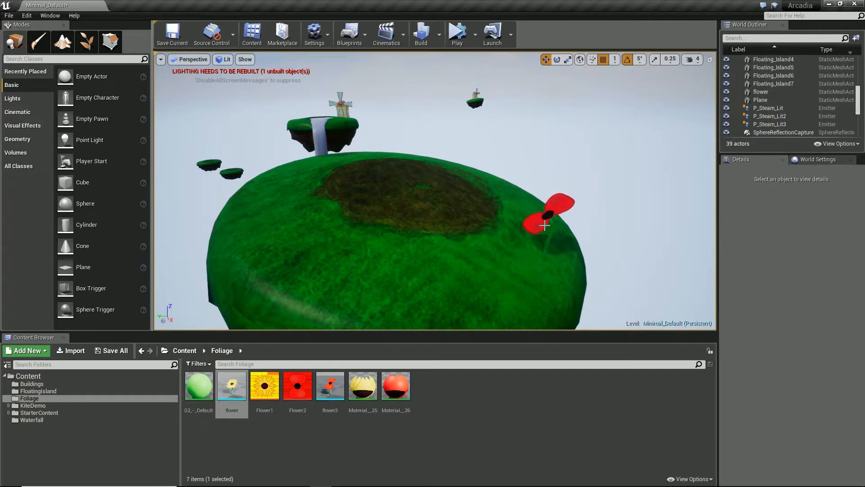
click(537, 220)
key(Delete)
click(84, 45)
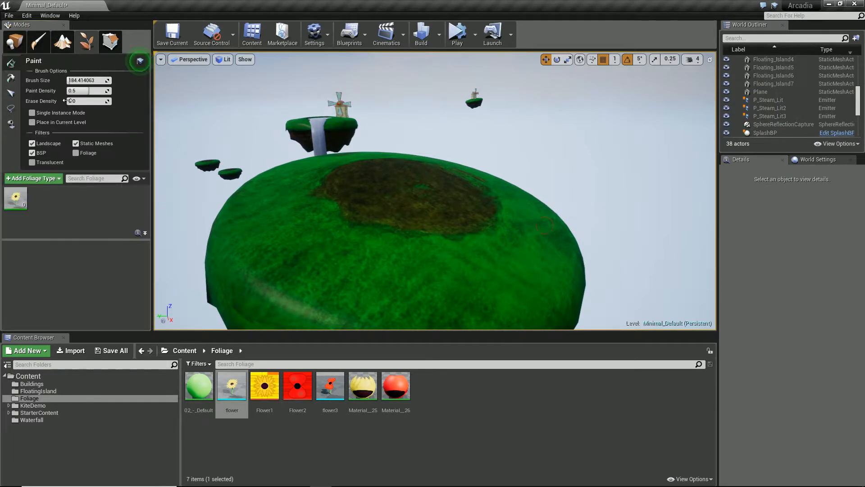
click(18, 203)
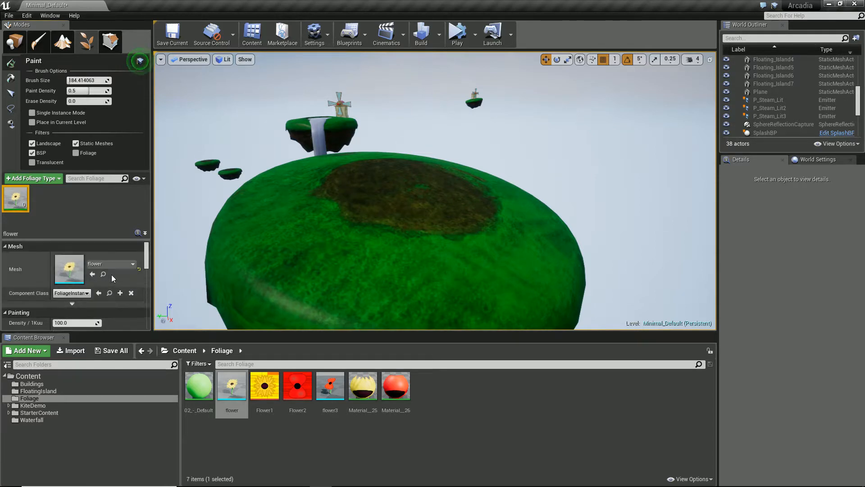
- Paint a test stroke of flower foliage across the island's dirt patch, and undo it
mouse_move(395, 192)
mouse_down()
mouse_move(407, 202)
mouse_move(415, 189)
mouse_move(436, 195)
mouse_up()
mouse_move(368, 149)
right_down()
mouse_move(309, 145)
mouse_move(395, 189)
mouse_move(349, 166)
mouse_move(355, 174)
mouse_move(367, 151)
right_up()
key(ctrl+z)
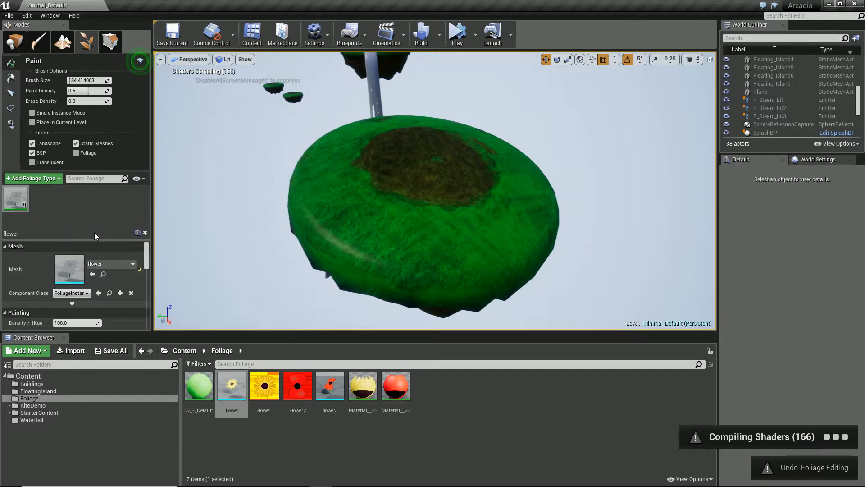
- Raise the flower foliage type's painting density to about 1250 per 1Kuu
scroll(23, 277, down, 3)
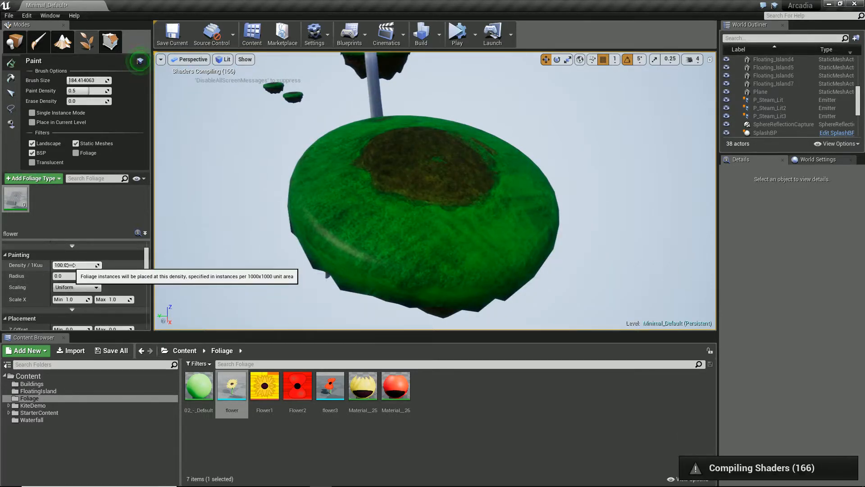
click(68, 265)
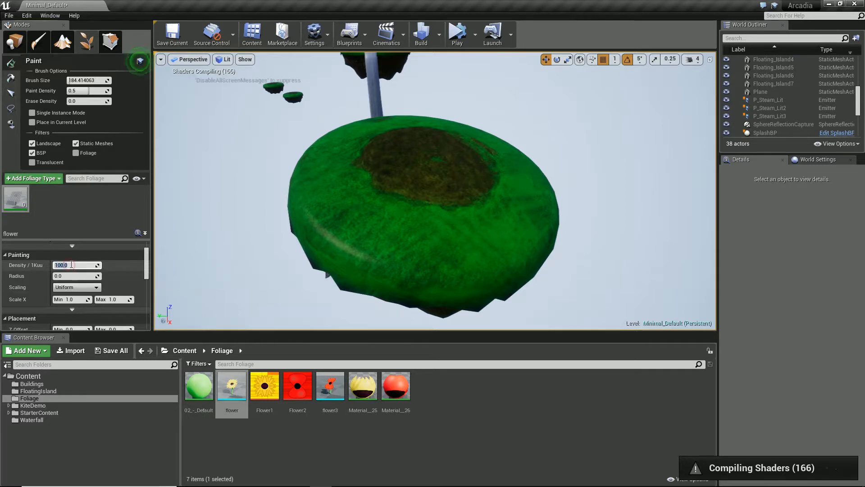
click(37, 267)
drag(64, 266, 99, 264)
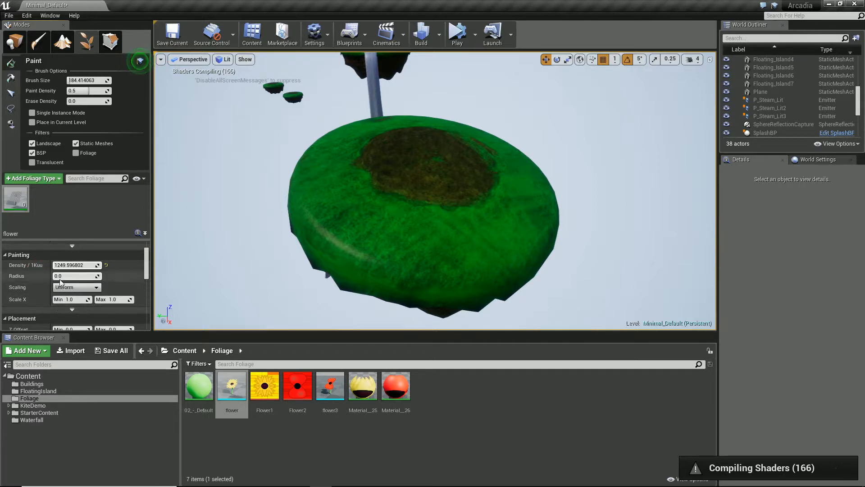
- Set the flower foliage's scaling to Free, with a Scale X range of 0.2 to 0.4
scroll(32, 270, down, 1)
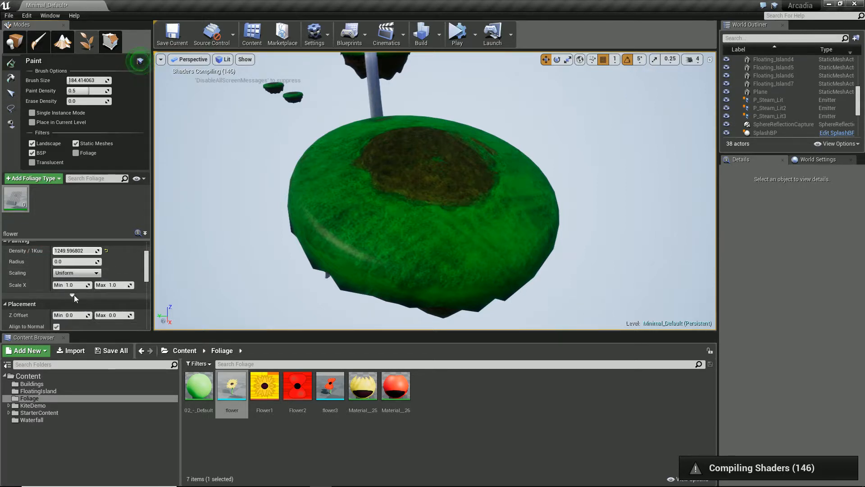
click(68, 273)
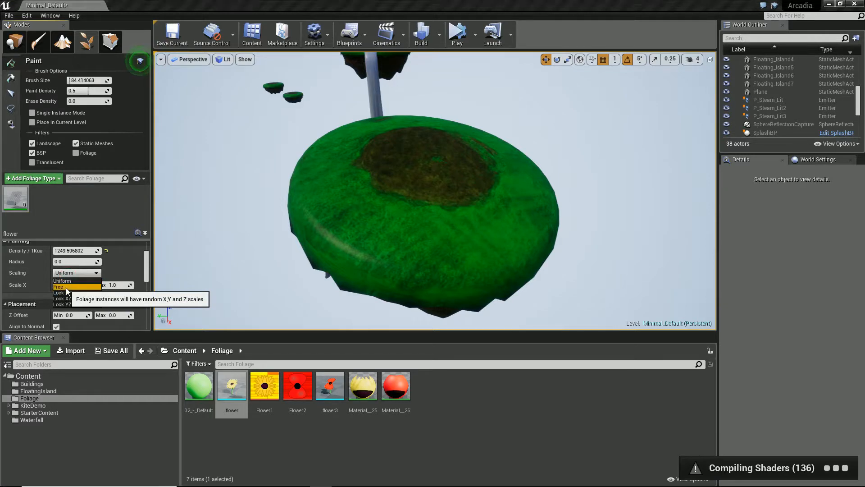
click(66, 287)
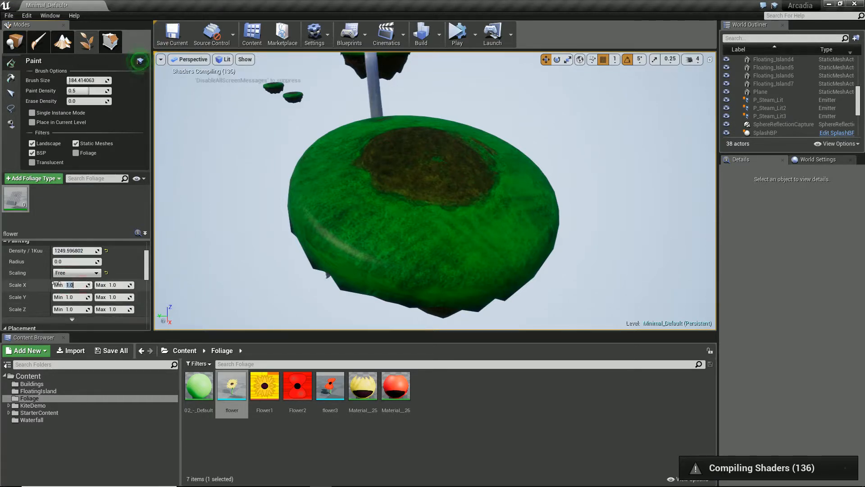
text(0.2)
key(Tab)
text(0.)
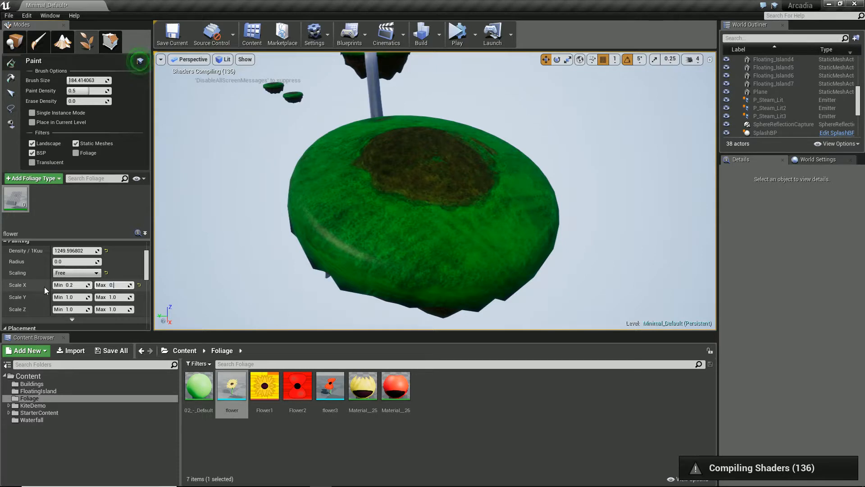
text(4)
- Set both the Scale Y and Scale Z ranges of the flower foliage to 0.2 minimum and 0.4 maximum
key(Tab)
text(0.2)
key(Tab)
text(0.4)
key(Tab)
text(0.)
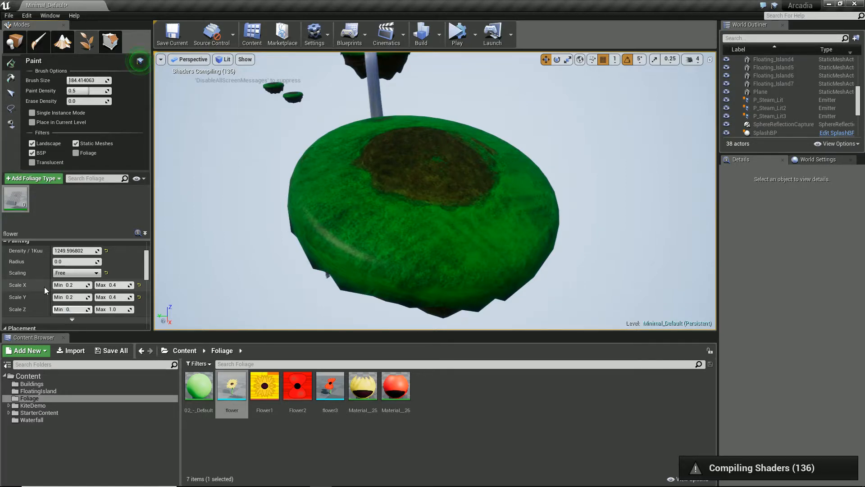
text(2)
key(Tab)
text(0.4)
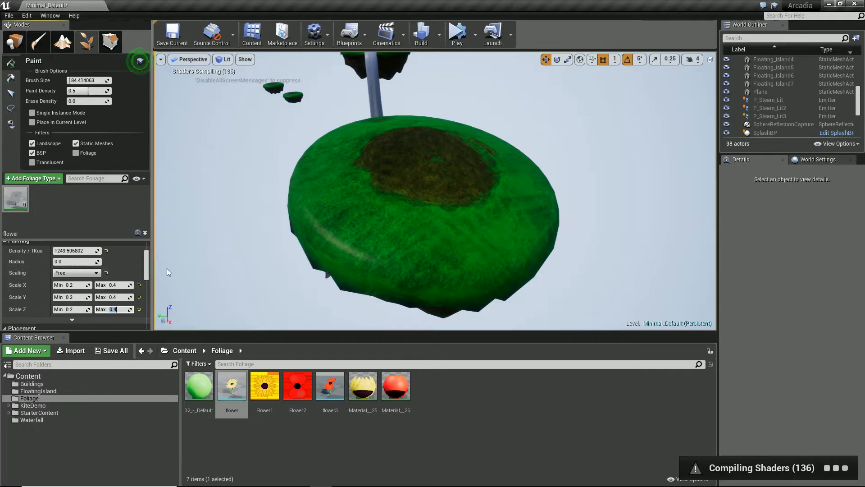
- Paint the scaled-down flower foliage over the island's top to check its size and density, and undo the painting
right_drag(454, 166, 446, 182)
key(w)
scroll(444, 185, down, 5)
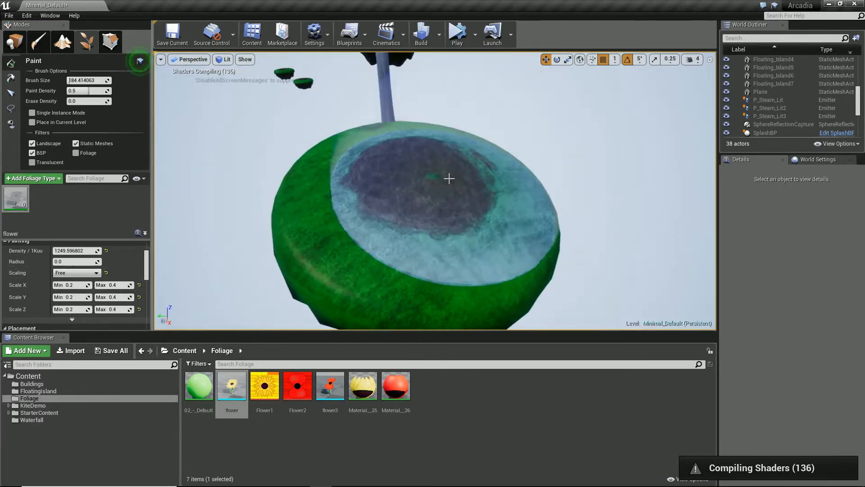
drag(424, 187, 424, 190)
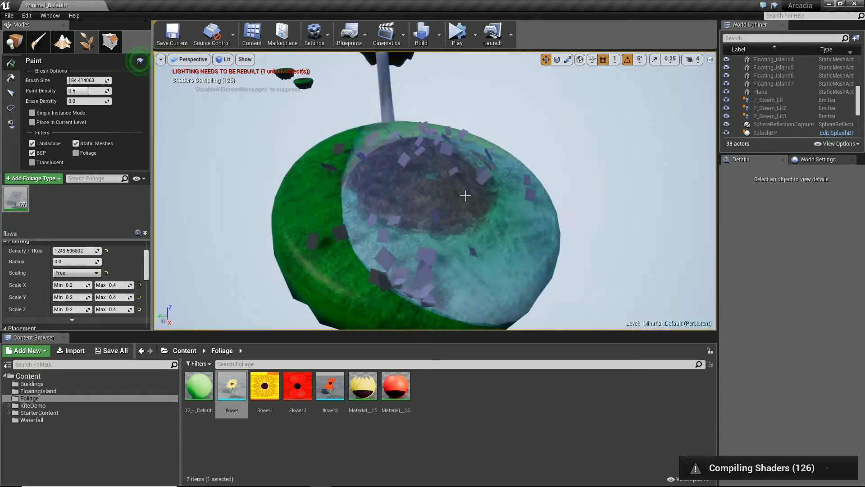
scroll(473, 193, up, 5)
scroll(453, 195, down, 5)
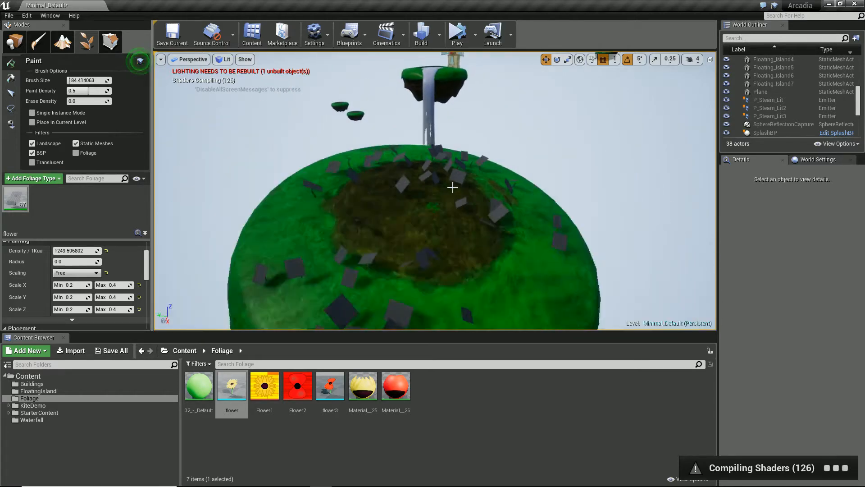
key(ctrl+z)
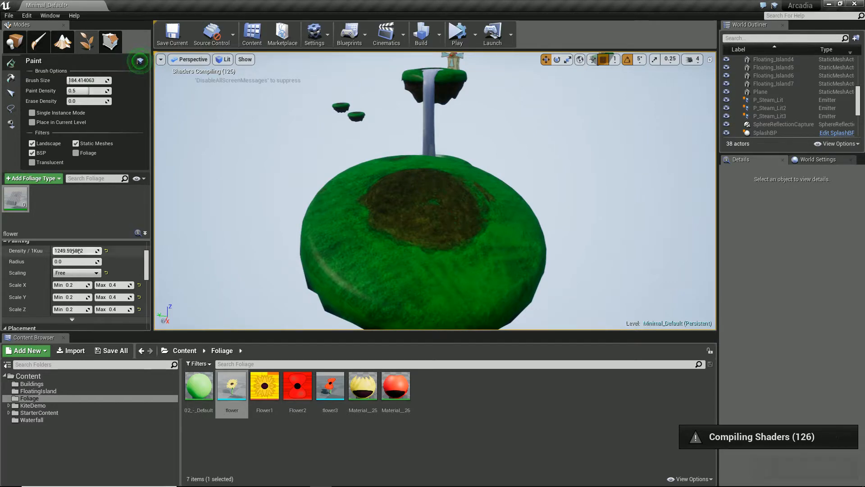
- Raise the flower foliage's density to about 9820 per 1Kuu and test it with a painted patch on the island, undoing the patch
drag(87, 251, 119, 250)
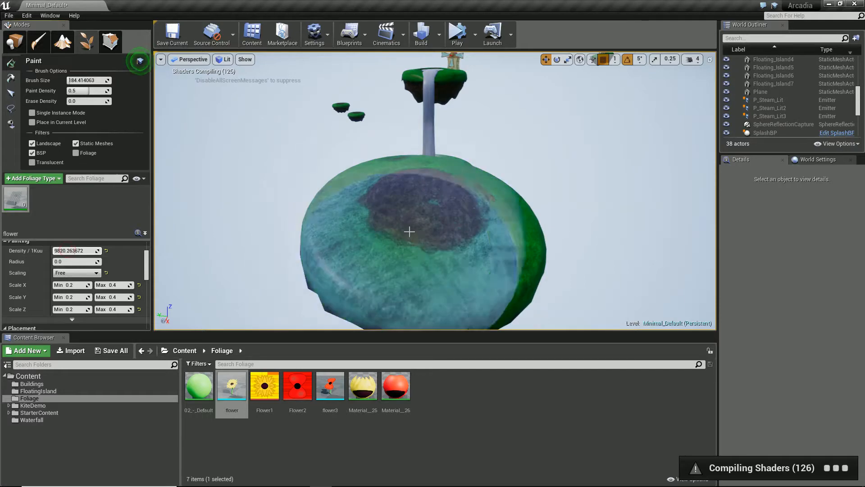
drag(409, 232, 419, 211)
mouse_move(458, 225)
right_down()
mouse_move(423, 228)
mouse_move(466, 233)
mouse_move(475, 220)
mouse_move(386, 203)
mouse_move(411, 197)
mouse_move(427, 208)
right_up()
key(w)
key(w)
key(s)
key(d)
key(s)
key(ctrl+z)
key(ctrl+z)
key(ctrl+z)
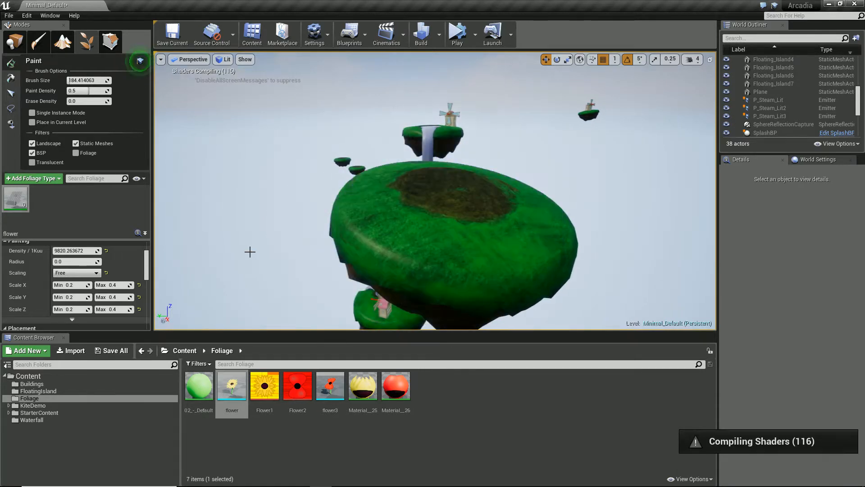
- Review the flower foliage's placement and instance settings and try a single dab of flowers on the island, undoing it
scroll(43, 284, down, 2)
scroll(33, 267, down, 1)
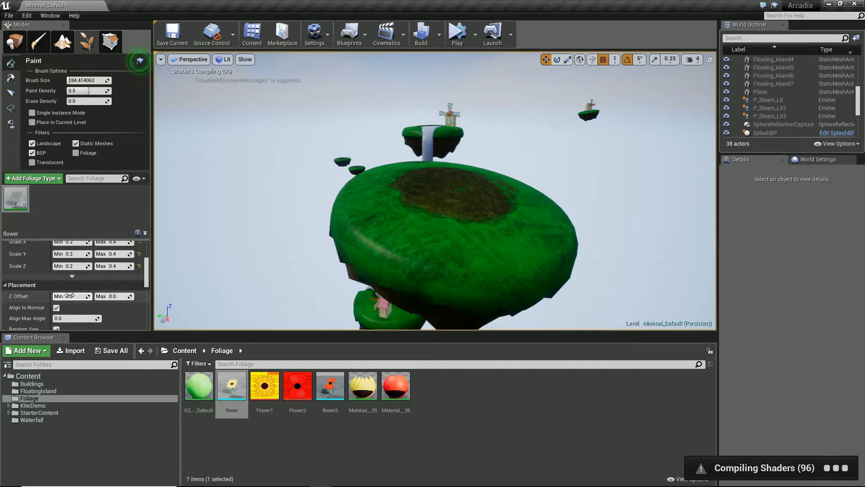
scroll(34, 301, down, 1)
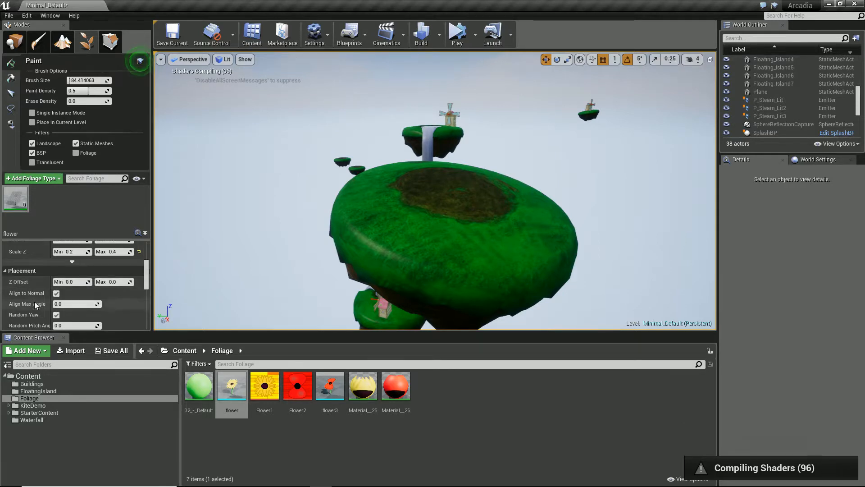
scroll(42, 308, down, 1)
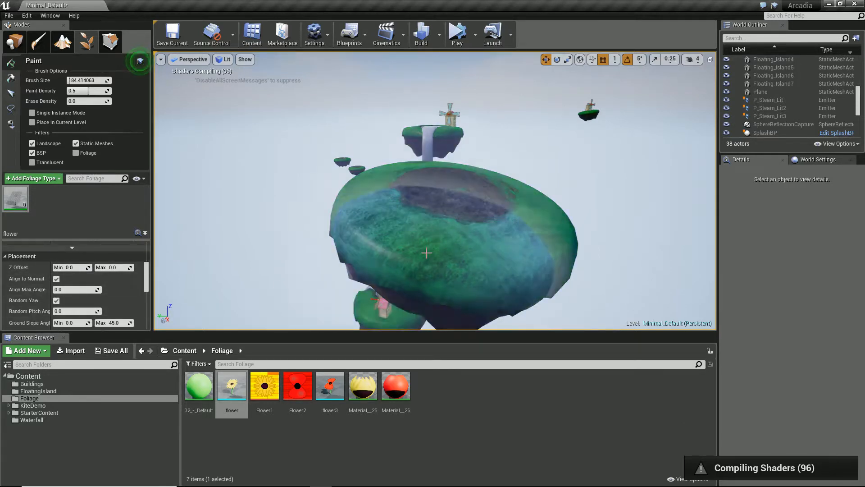
scroll(33, 303, down, 5)
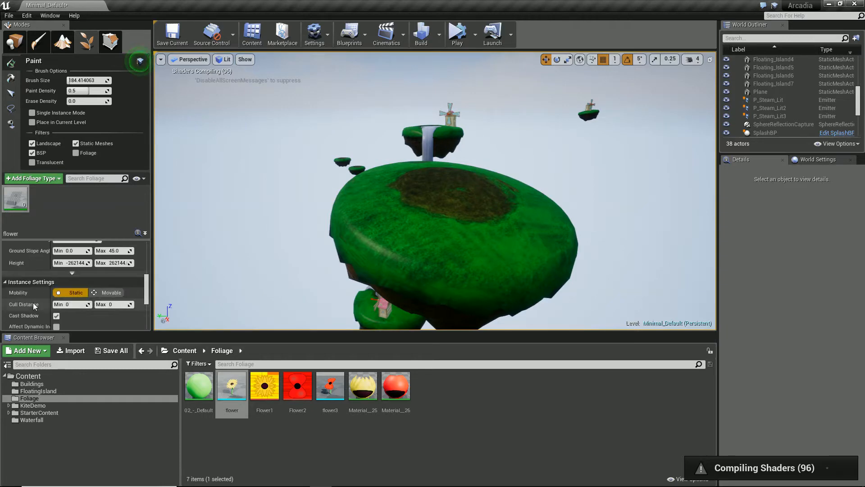
mouse_move(521, 239)
right_down()
mouse_move(539, 236)
mouse_move(514, 252)
mouse_move(570, 250)
right_up()
click(508, 234)
key(w)
key(s)
key(ctrl+z)
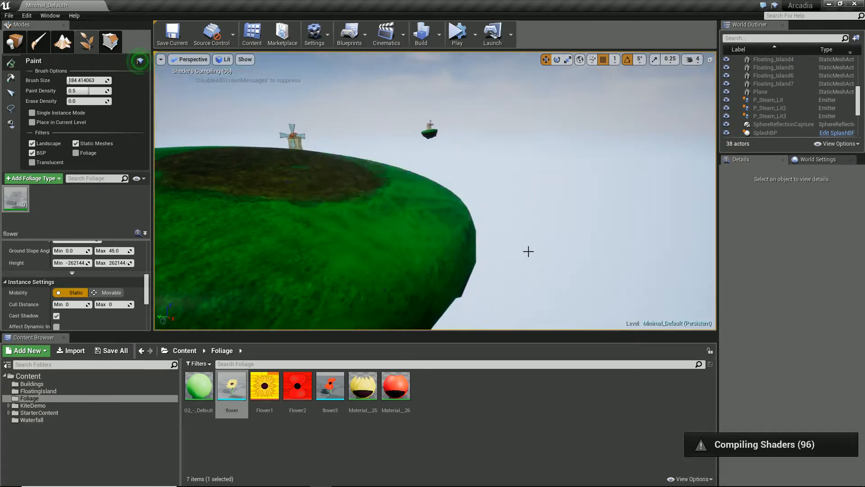
- Place an additive Box geometry brush in the level over the grassy island
click(13, 45)
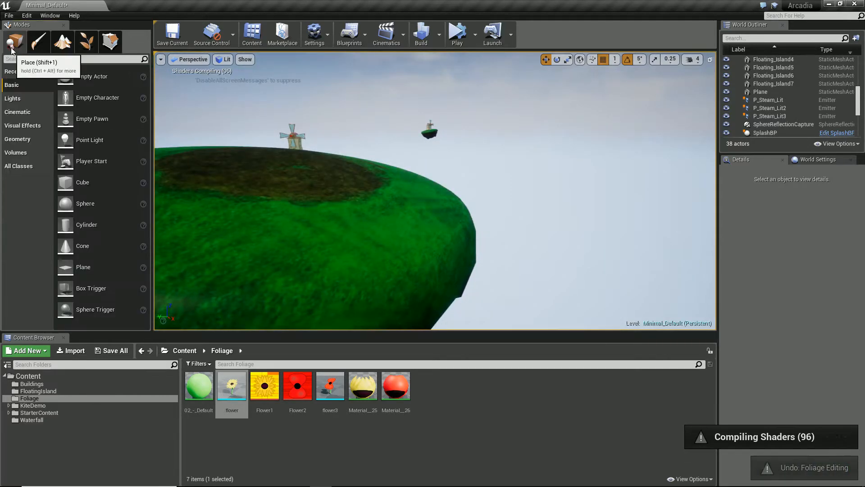
click(17, 138)
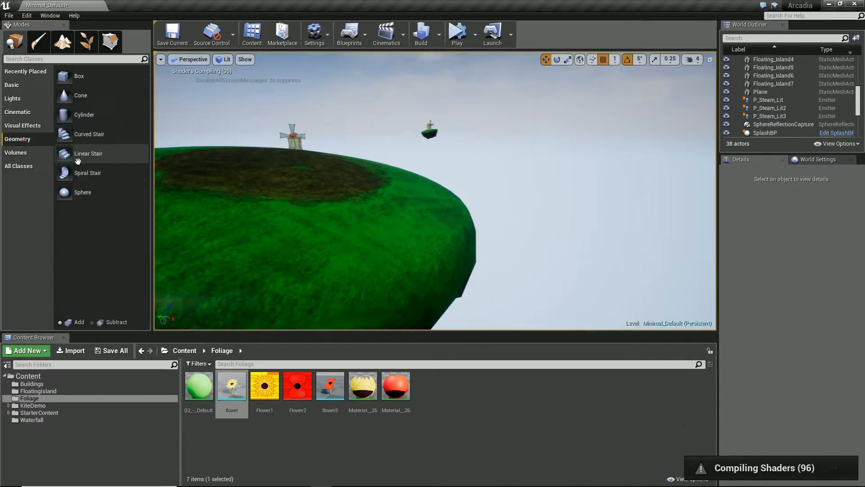
mouse_move(68, 76)
mouse_down()
mouse_move(236, 174)
mouse_move(256, 211)
mouse_move(243, 239)
mouse_move(273, 225)
mouse_up()
mouse_move(273, 226)
right_down()
mouse_move(301, 226)
mouse_move(305, 208)
mouse_move(360, 265)
mouse_move(364, 255)
right_up()
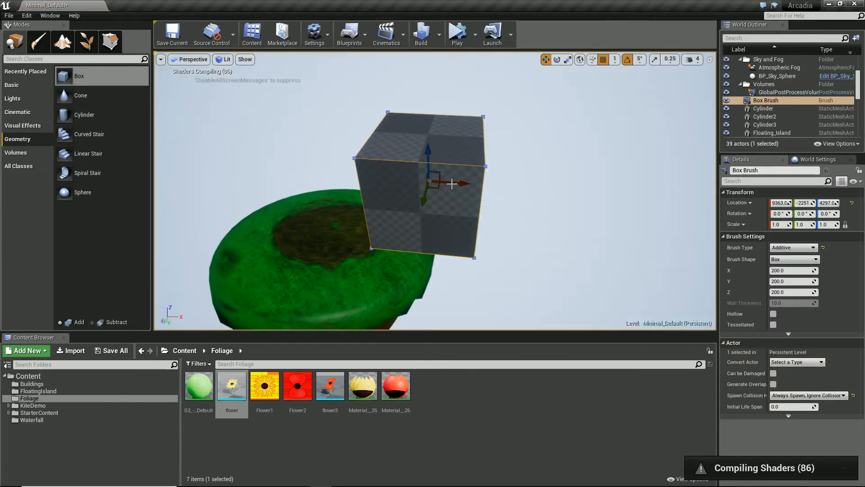
- Scale the Box brush uniformly down to about 0.12 and place it on the island's grassy top near the dirt patch
key(r)
drag(429, 181, 373, 223)
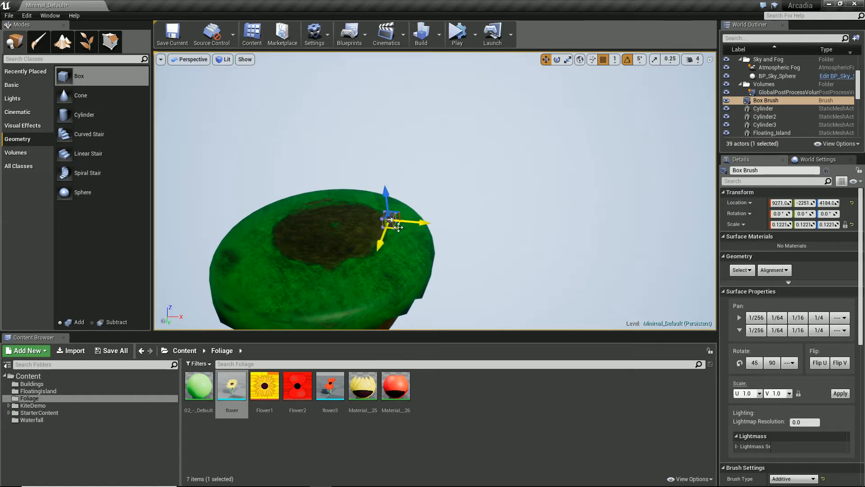
right_drag(398, 228, 387, 252)
- Test-paint the flower foliage over the island and the small box, undoing the painting and the box brush placement
click(84, 45)
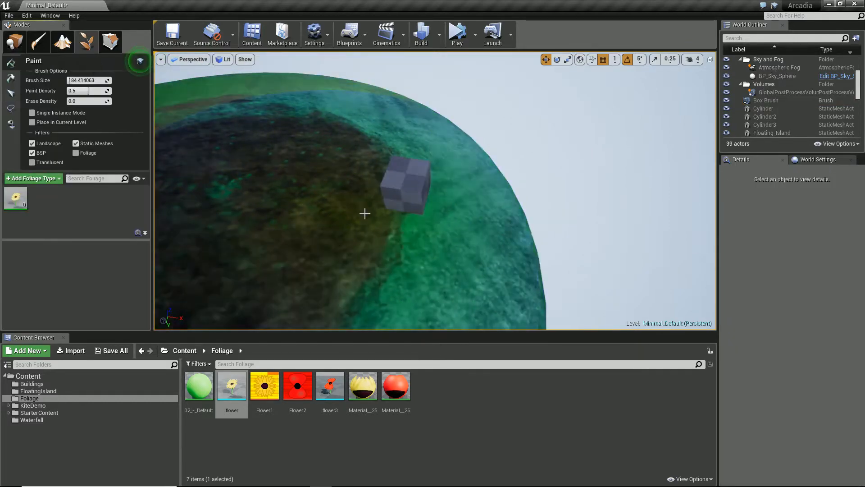
drag(354, 176, 384, 194)
mouse_move(384, 194)
right_down()
mouse_move(377, 158)
mouse_move(323, 133)
mouse_move(359, 191)
right_up()
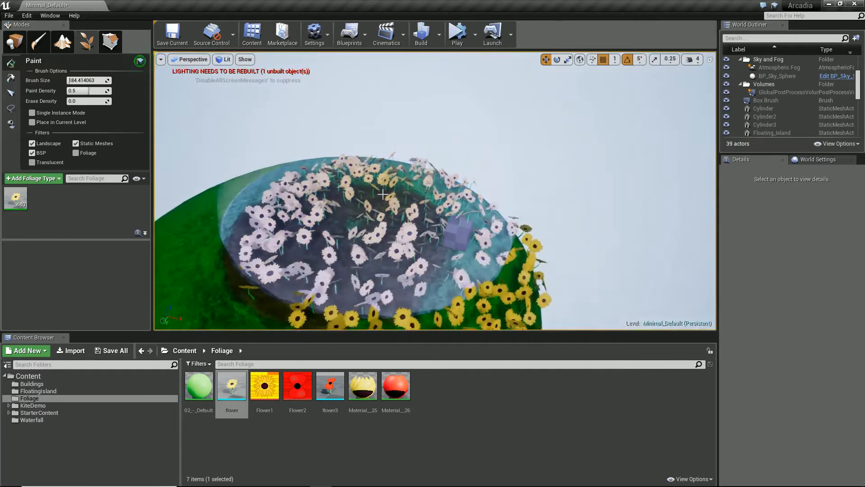
key(ctrl+z)
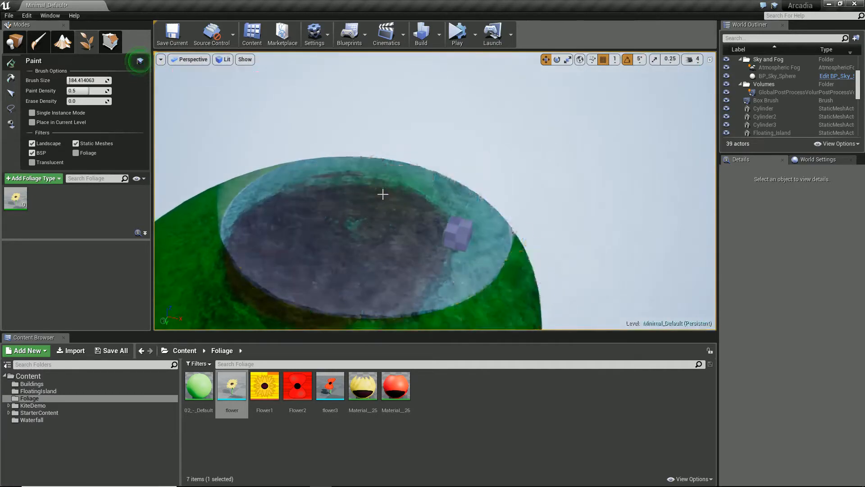
mouse_move(440, 219)
right_down()
mouse_move(419, 216)
mouse_move(464, 207)
right_up()
click(464, 207)
key(ctrl+z)
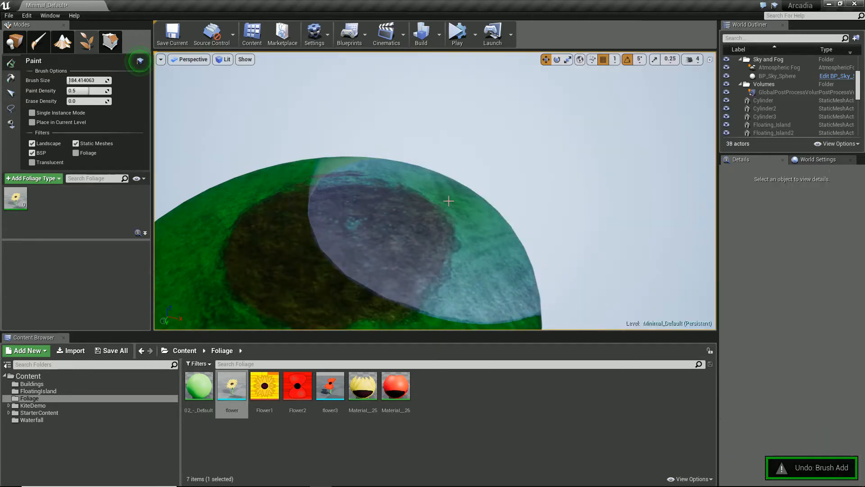
- Examine the flower foliage type's instance, collision, physics and scalability settings
click(15, 198)
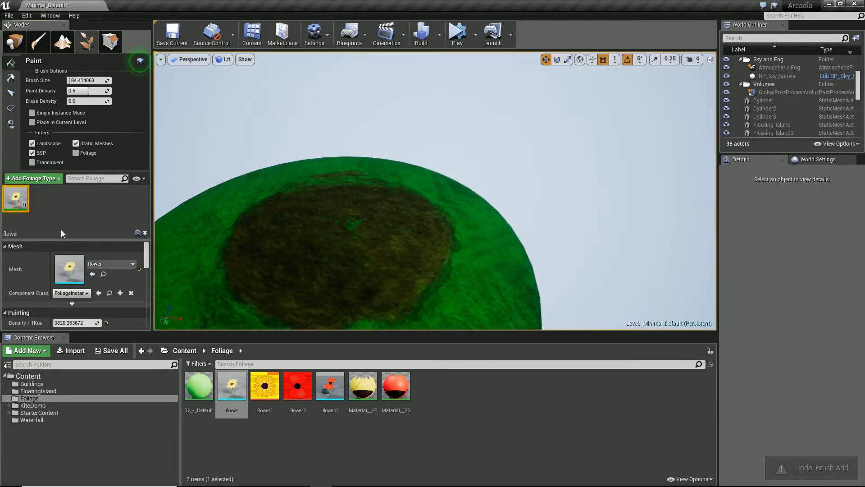
scroll(37, 301, down, 3)
scroll(36, 299, down, 10)
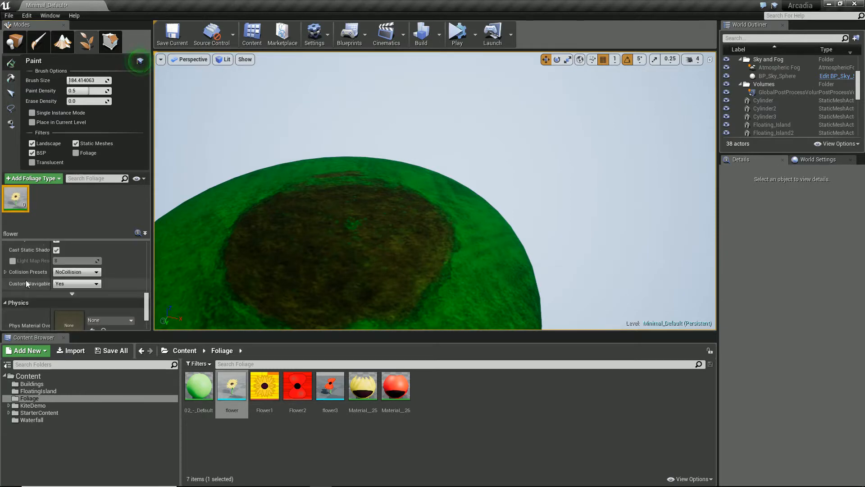
scroll(26, 280, up, 5)
scroll(25, 283, up, 1)
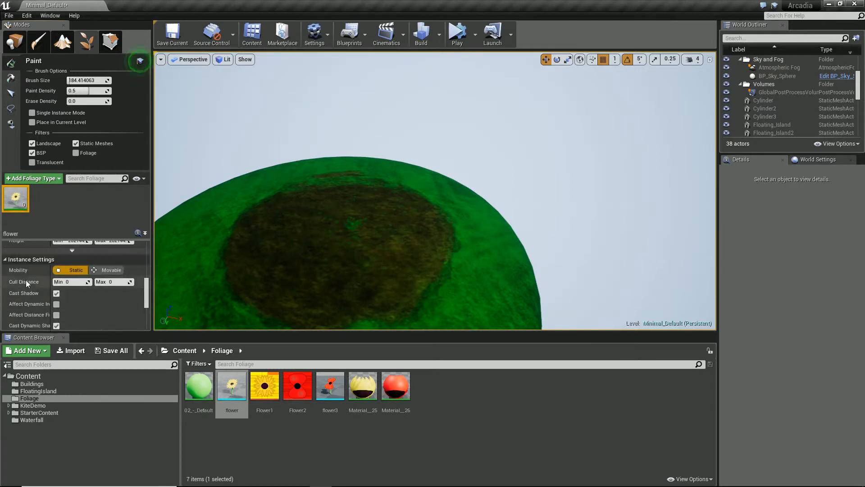
scroll(26, 280, down, 3)
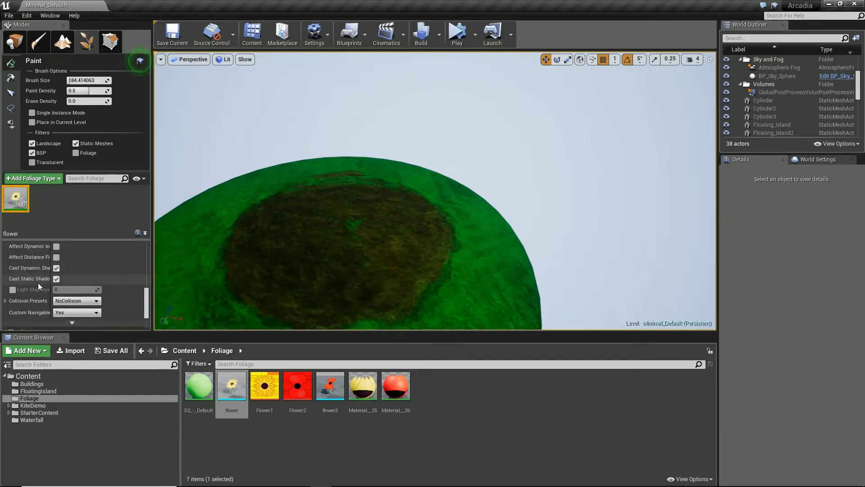
scroll(40, 298, down, 5)
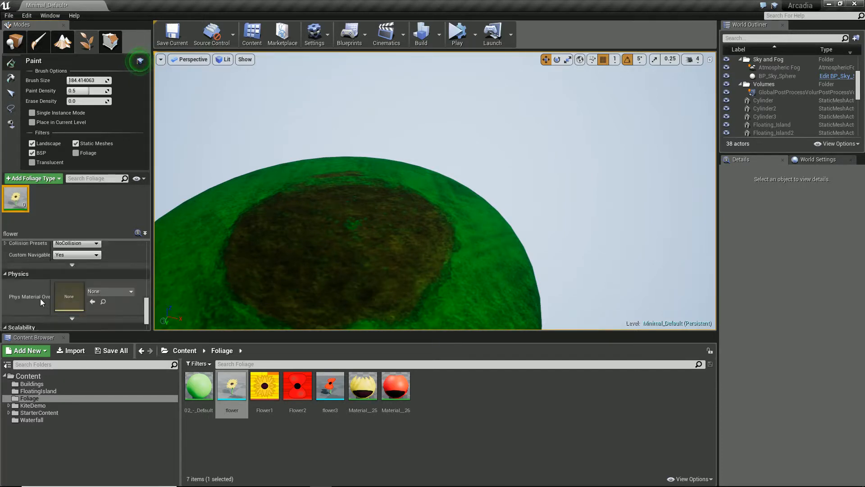
scroll(40, 298, down, 1)
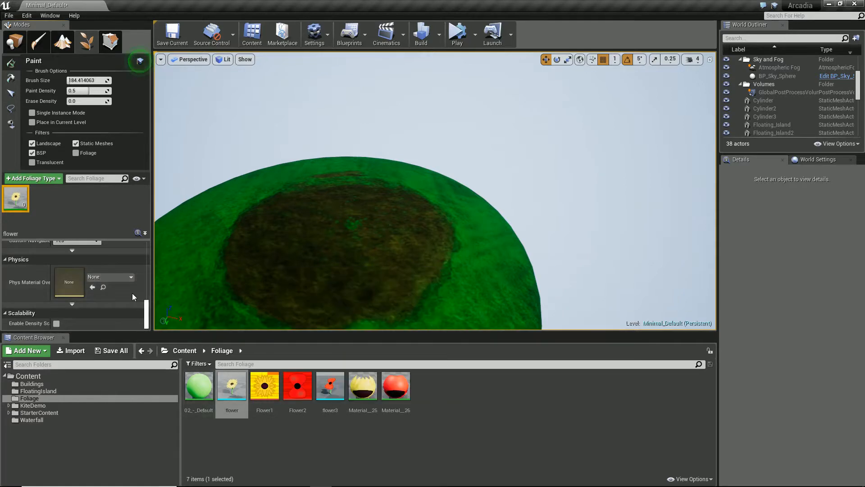
- Add the flower3 mesh as a second foliage type and compare its painting settings with those of the flower type
drag(329, 385, 73, 215)
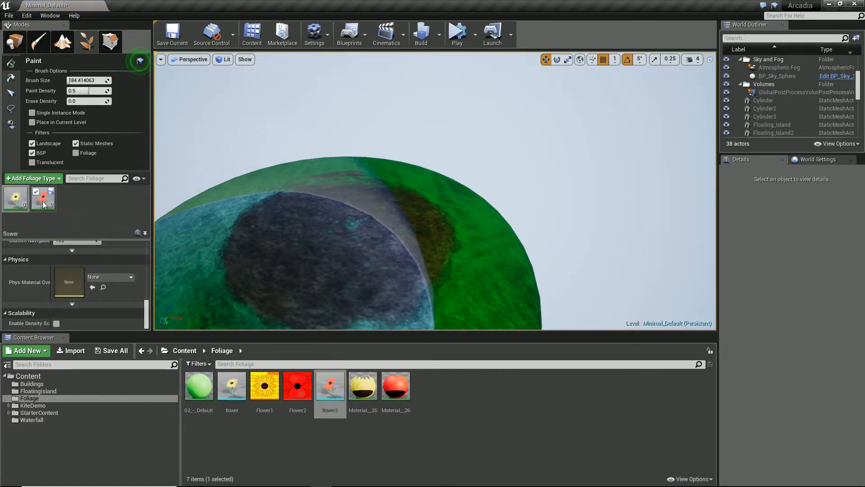
click(20, 209)
scroll(33, 274, up, 5)
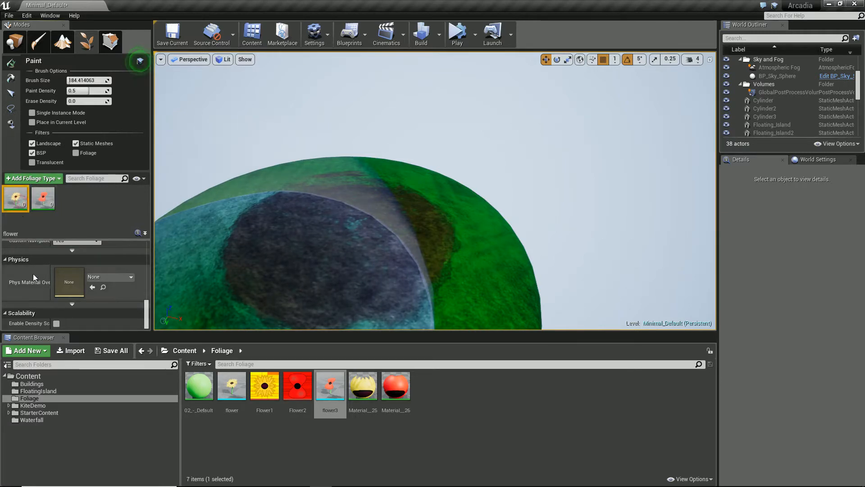
scroll(33, 273, up, 5)
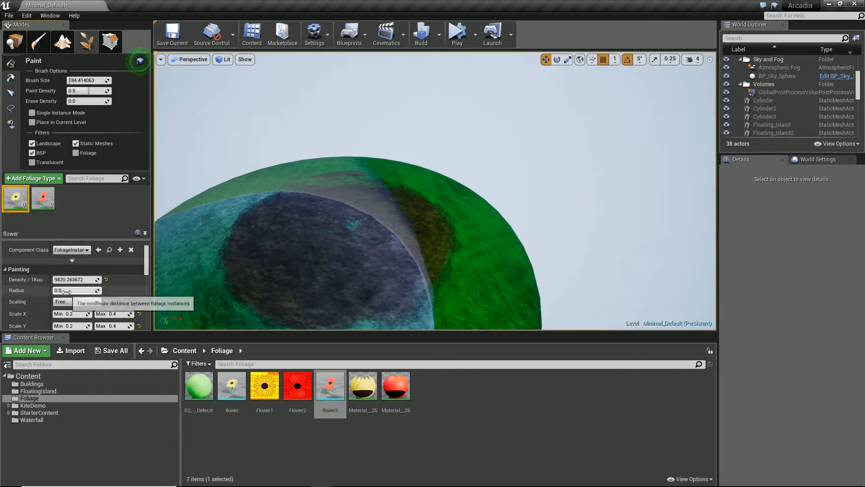
click(42, 198)
scroll(45, 298, down, 1)
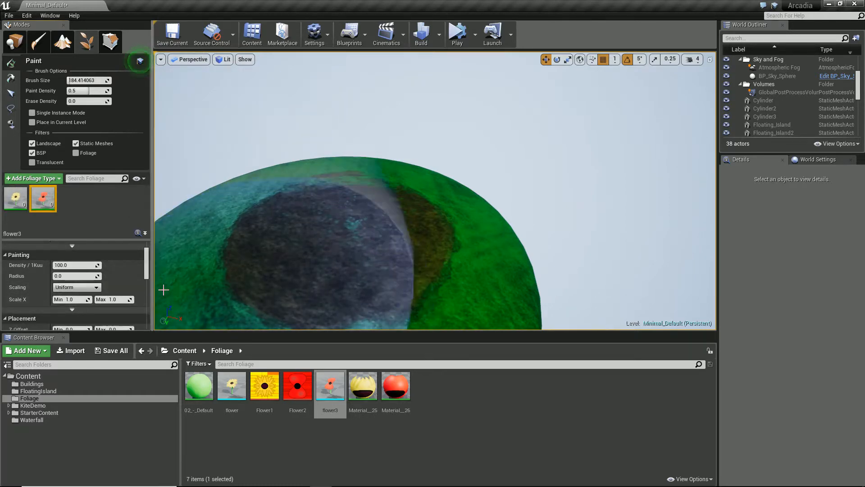
- Paint both flower types over the island's top, inspect their relative size and density from several angles, and undo the painting
drag(356, 221, 357, 219)
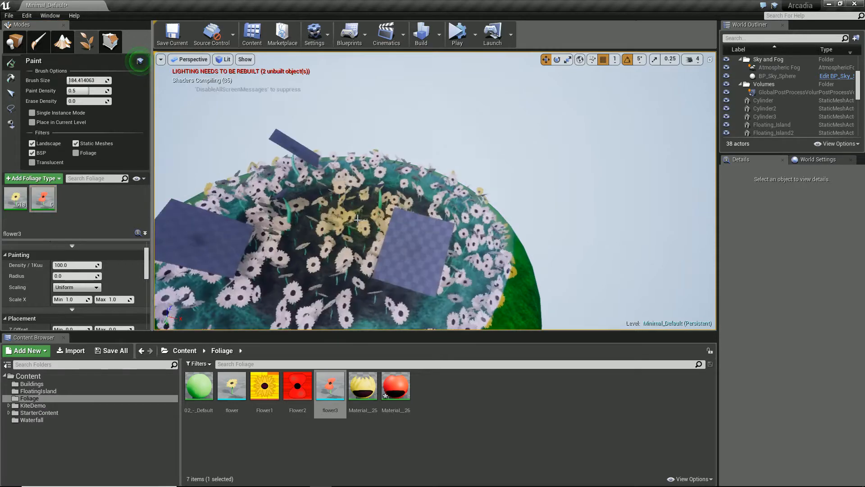
key(s)
mouse_move(357, 219)
right_down()
mouse_move(342, 226)
mouse_move(351, 221)
mouse_move(348, 196)
mouse_move(326, 237)
mouse_move(328, 216)
right_up()
key(w)
key(s)
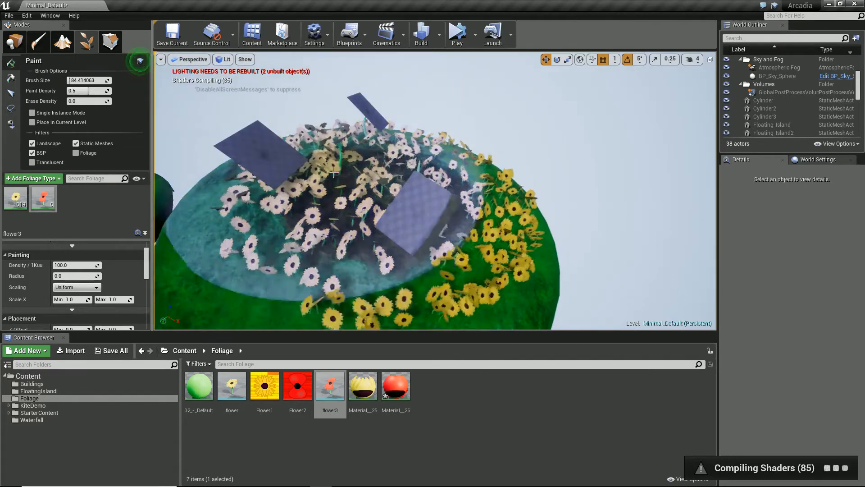
key(s)
right_drag(659, 175, 637, 177)
key(w)
key(a)
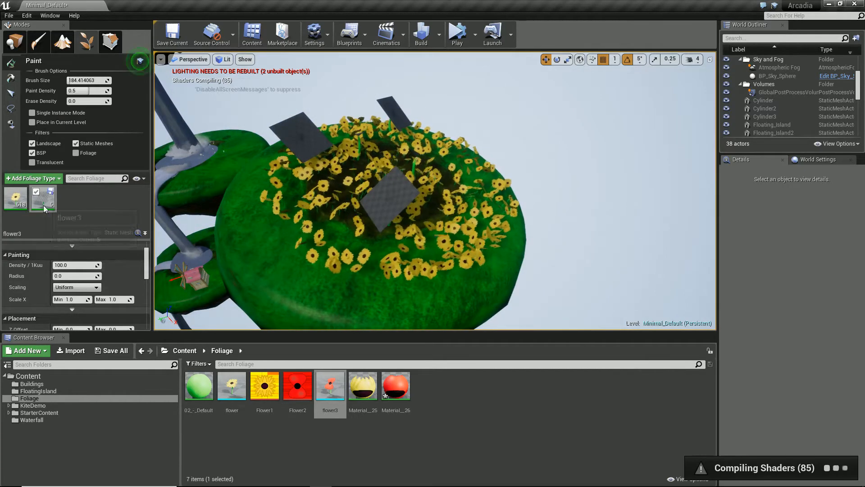
key(ctrl+z)
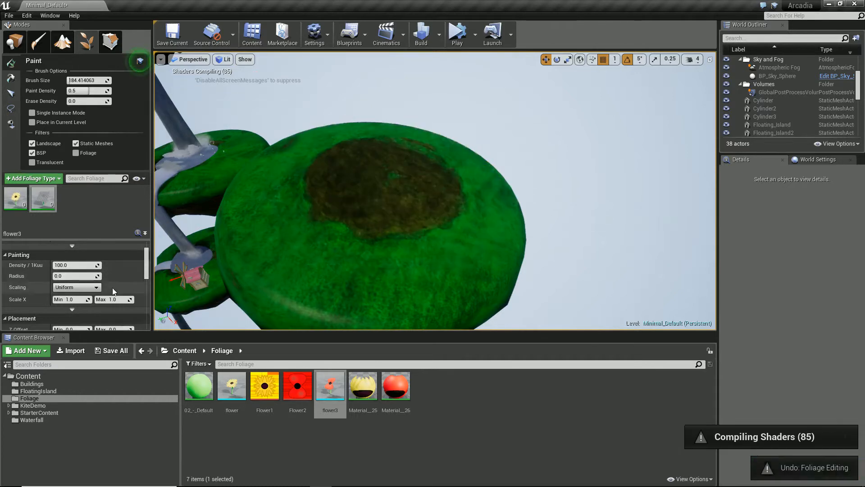
- Set flower3's density to 200 and its Scale X range to 0.5–0.7, and set the flower type's density to 1000
click(80, 264)
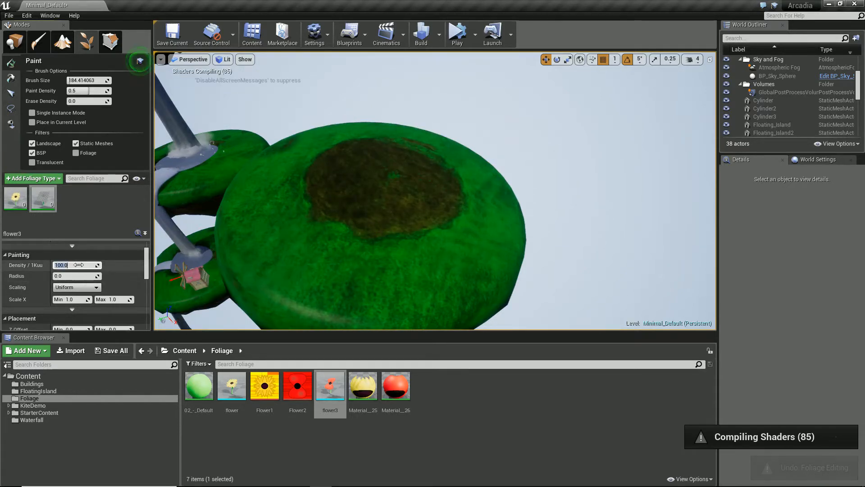
text(200)
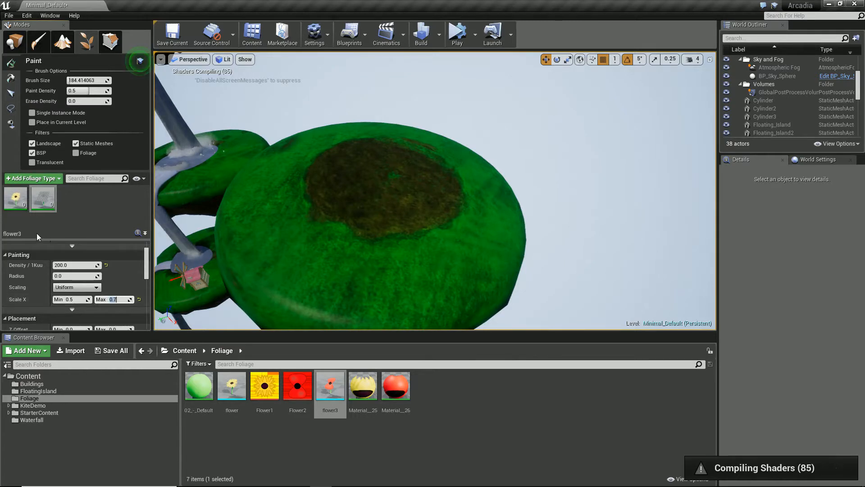
click(15, 199)
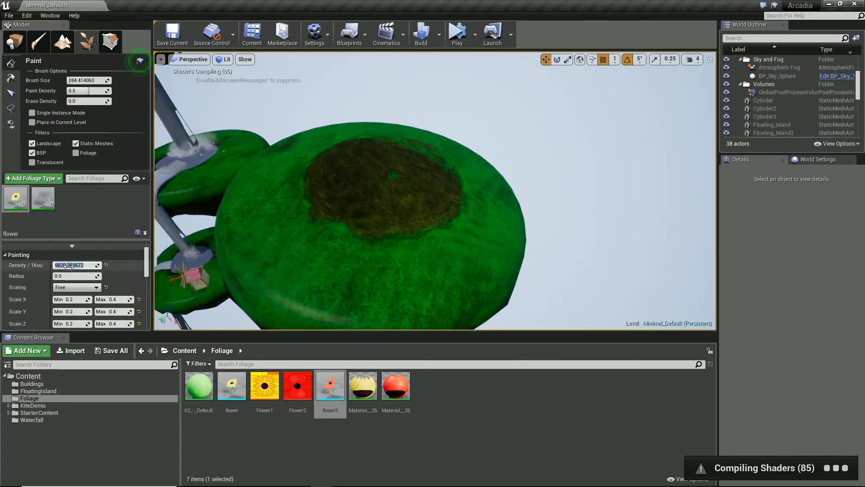
text(1000)
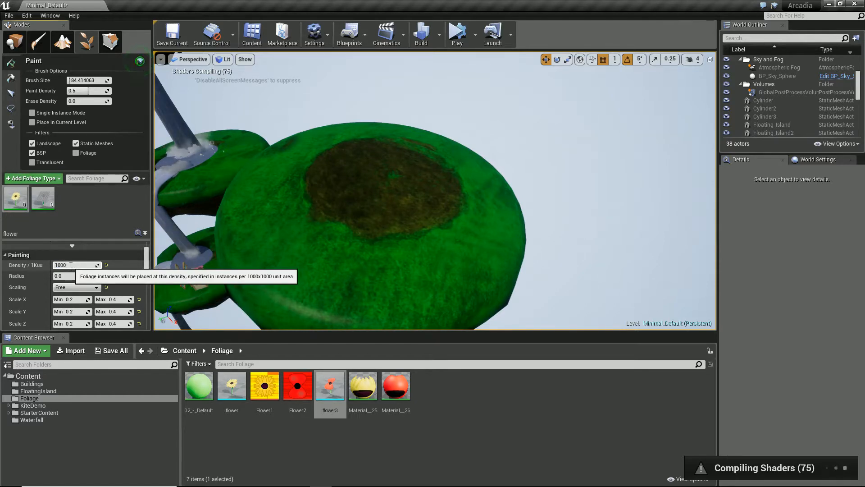
key(Return)
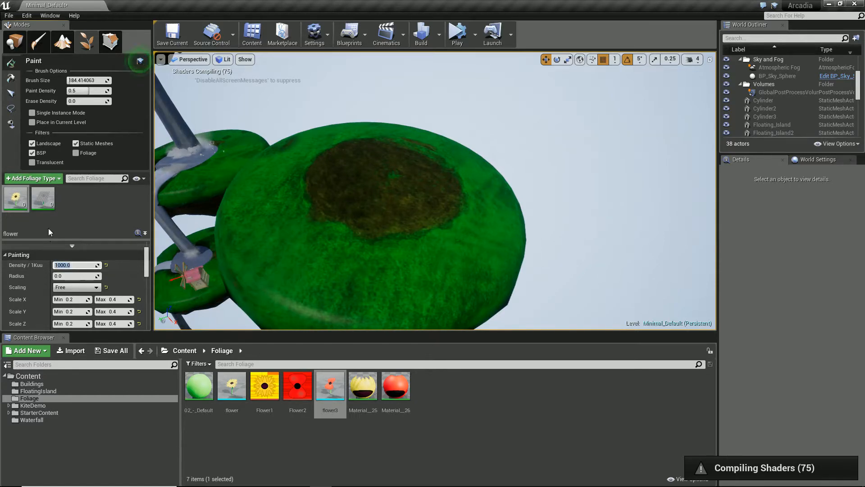
- Set the flower3 foliage type's density to 700 per 1Kuu
click(42, 201)
click(64, 264)
text(8)
key(BackSpace)
text(700)
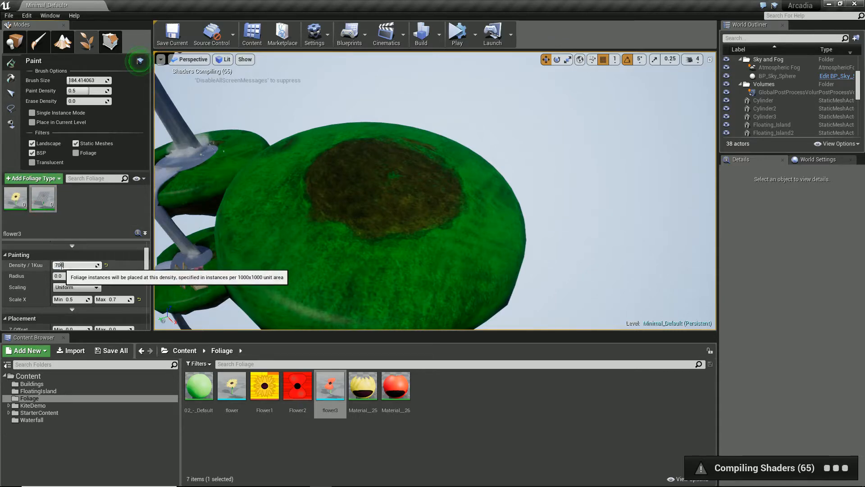
key(Return)
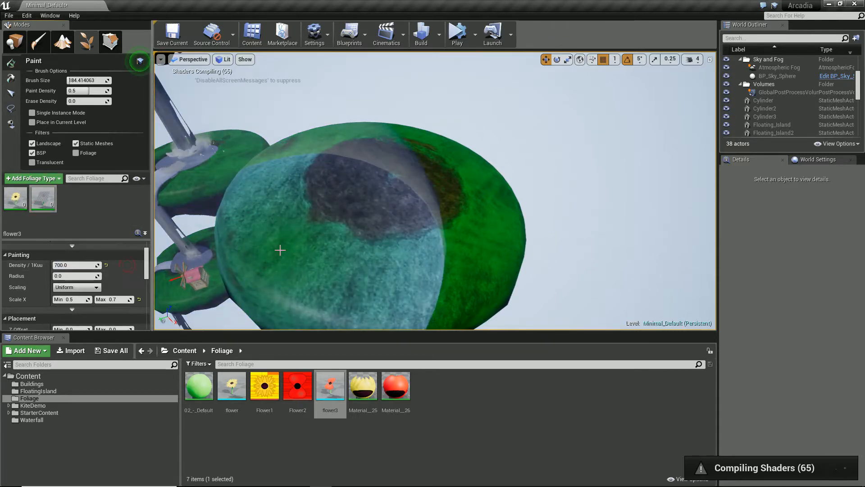
- Paint a patch of yellow and red flowers across the island's dirt and grass, inspect it up close, and undo it
drag(390, 183, 451, 187)
mouse_move(451, 187)
right_down()
mouse_move(431, 180)
mouse_move(442, 184)
right_up()
scroll(440, 190, up, 4)
scroll(432, 180, down, 4)
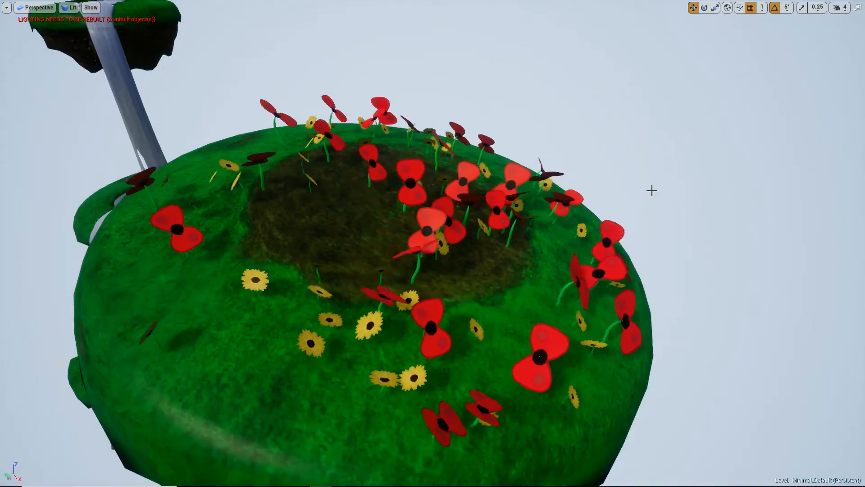
scroll(649, 192, down, 3)
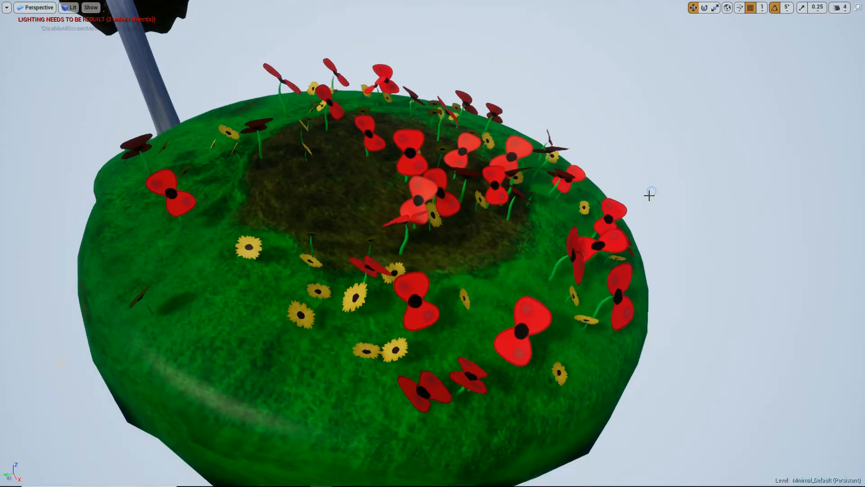
scroll(615, 189, up, 8)
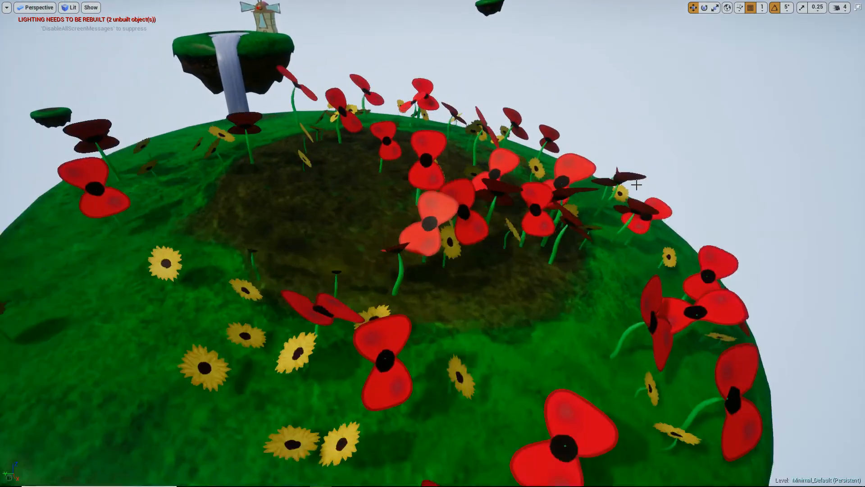
scroll(640, 185, down, 5)
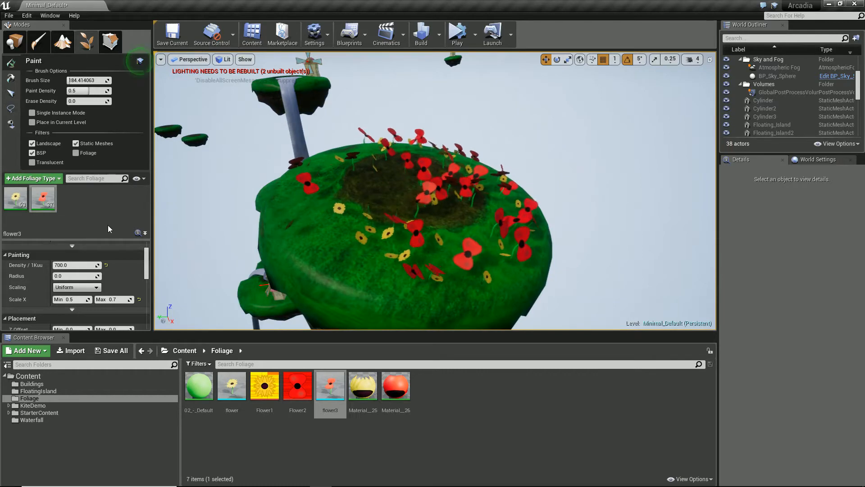
key(ctrl+z)
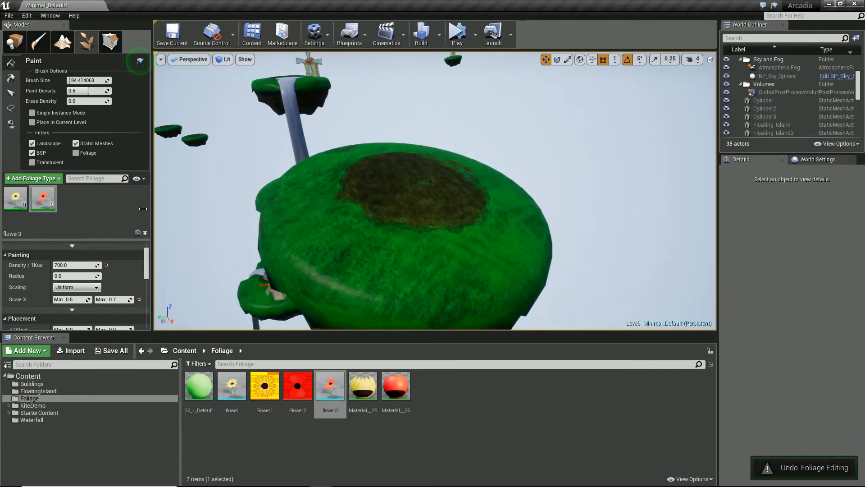
- Set flower3's Scale X range to 0.2–0.4 and its density to 800 per 1Kuu
click(39, 207)
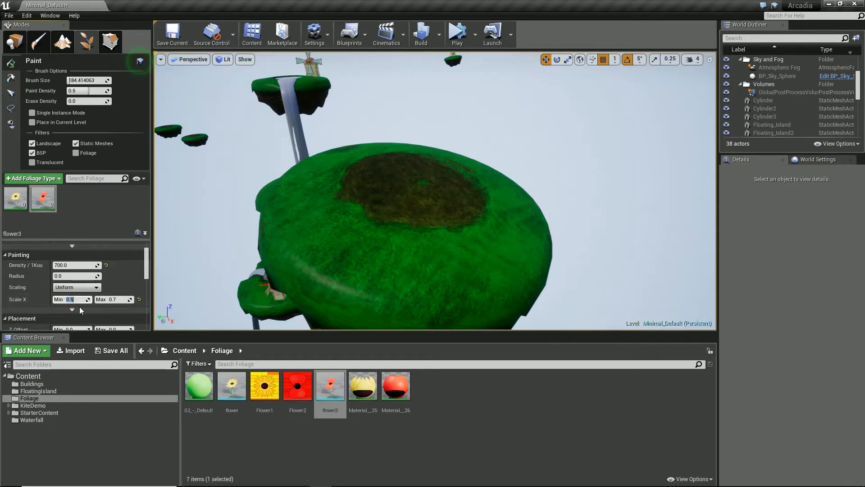
text(.2)
key(Tab)
text(0.4)
key(Return)
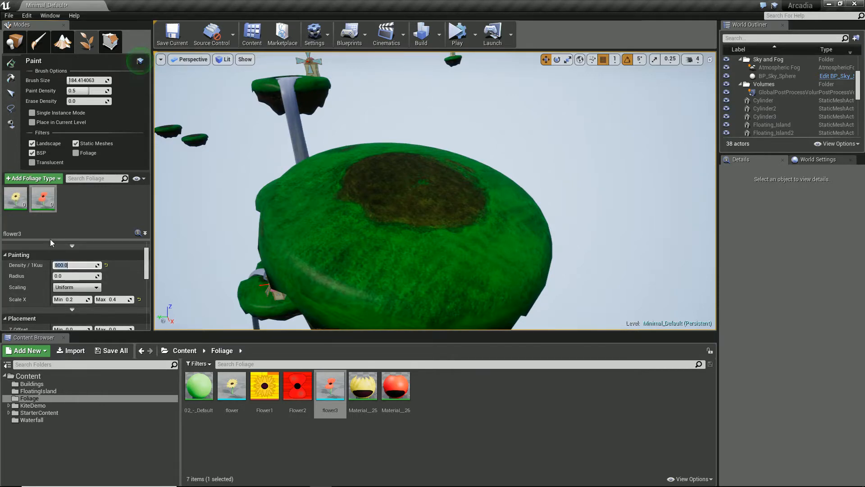
- Set the flower foliage type's Scale X maximum to 0.3 and its Scale Z range to 0.1–0.3
click(23, 199)
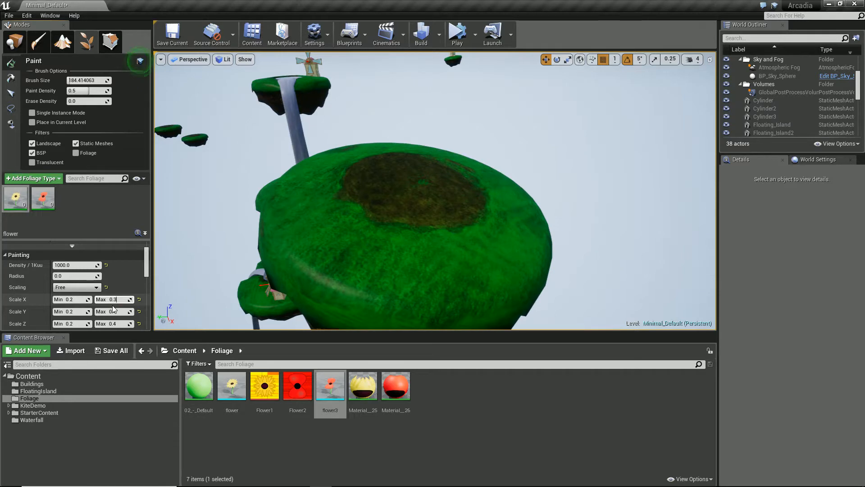
key(Tab)
text(0.)
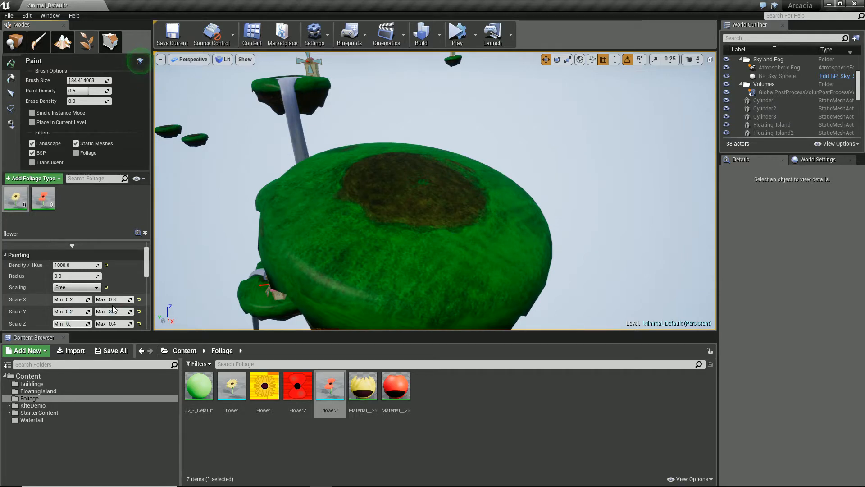
text(1)
key(Tab)
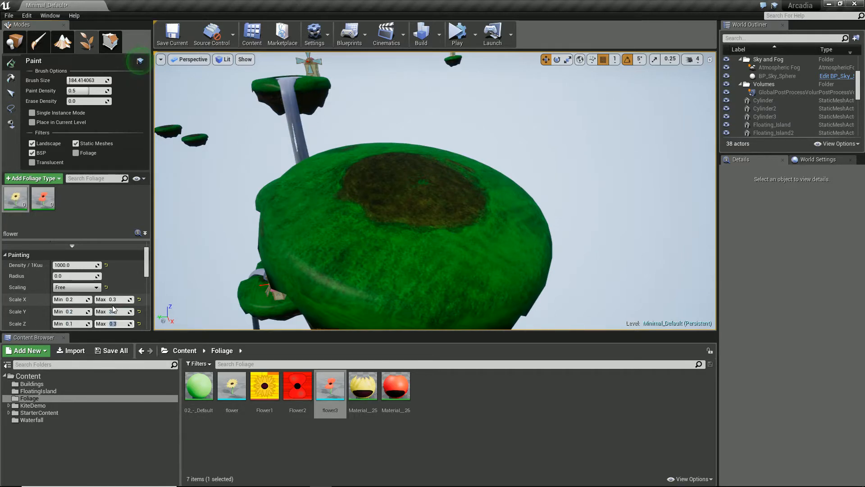
- Paint a trial patch of flowers on the island, undo it, and set the flower type's Scale Y maximum to 0.3
click(440, 226)
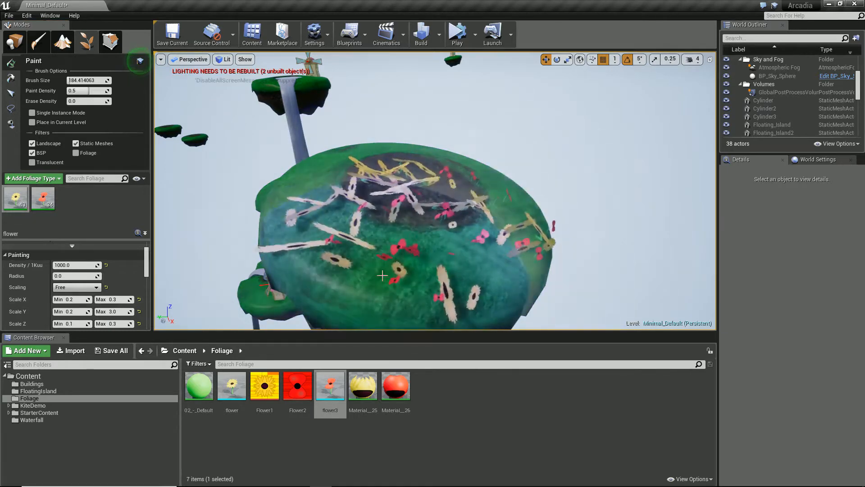
key(ctrl+z)
click(113, 311)
- Paint yellow and red flowers across the island's top, inspect their size up close, and undo the painting
mouse_move(397, 225)
mouse_down()
mouse_move(482, 211)
mouse_move(572, 230)
mouse_up()
scroll(561, 230, up, 3)
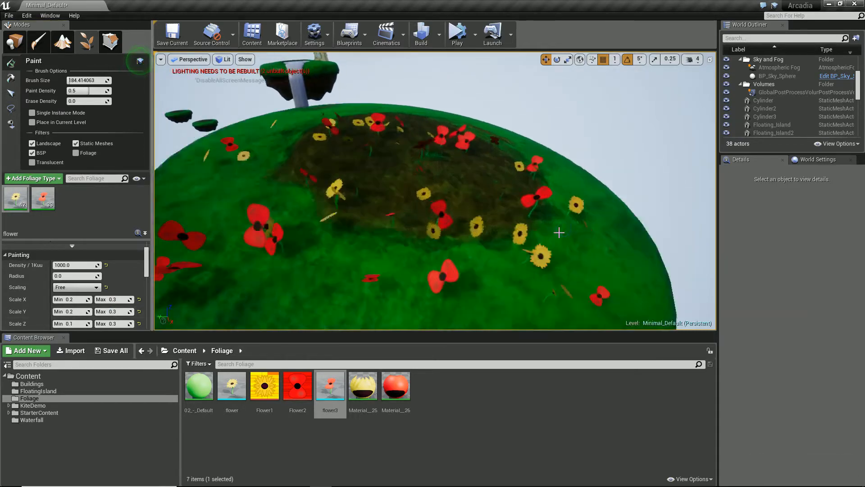
scroll(559, 232, down, 8)
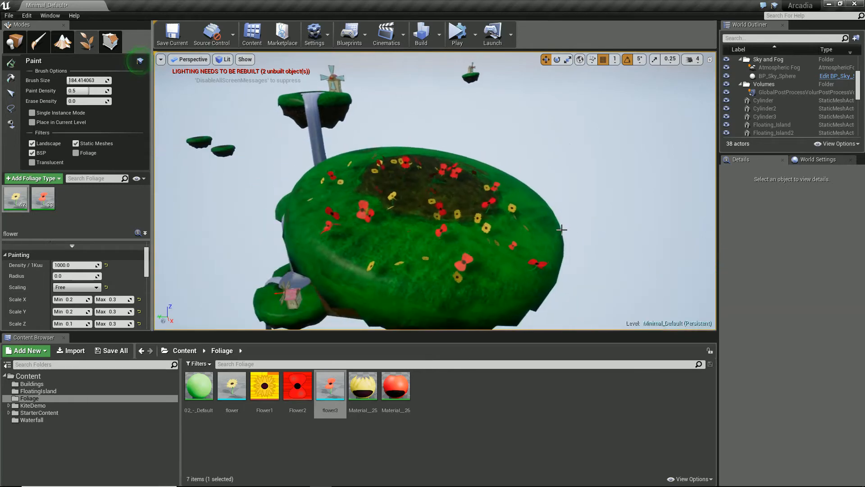
key(ctrl+z)
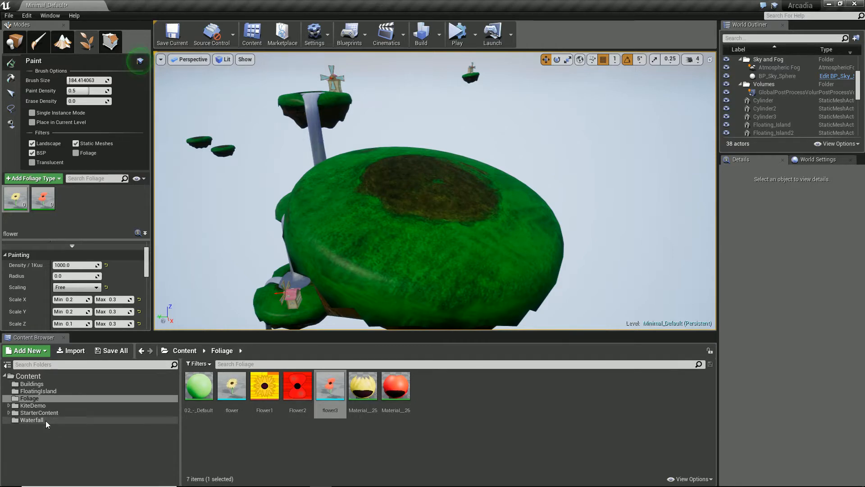
- Search the whole Content folder for "grass" and add the SM_FieldGrass_01 mesh as a foliage type
click(45, 406)
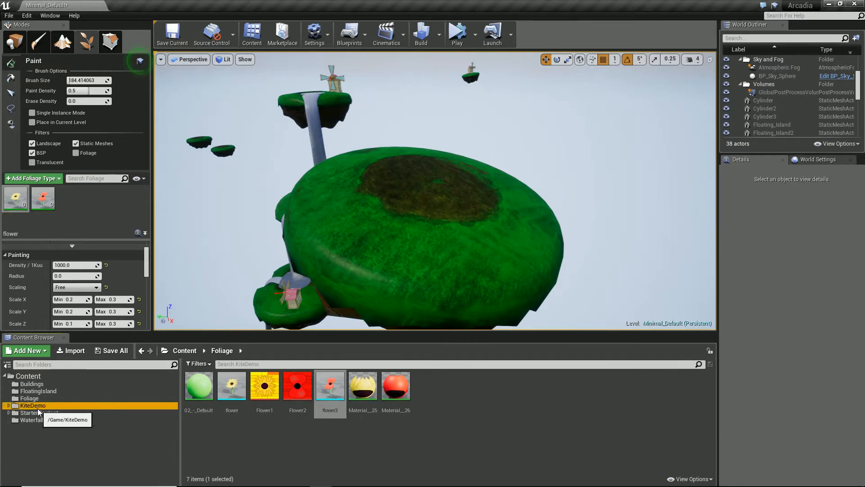
click(48, 375)
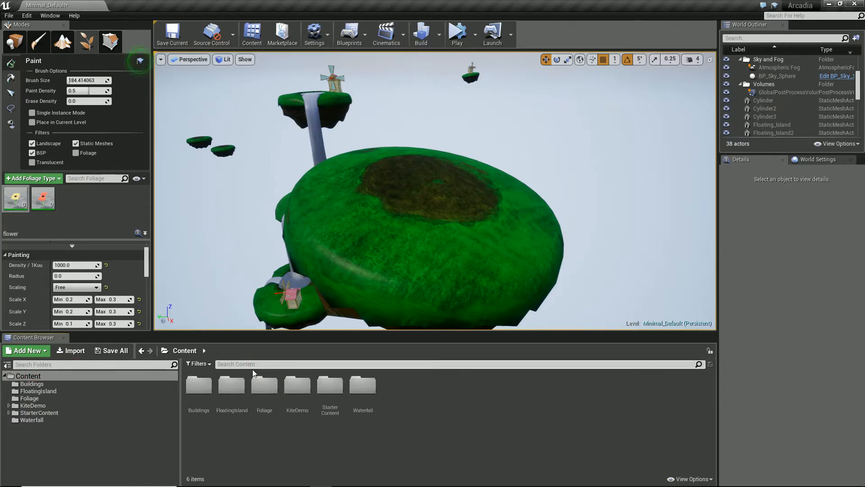
text(grass)
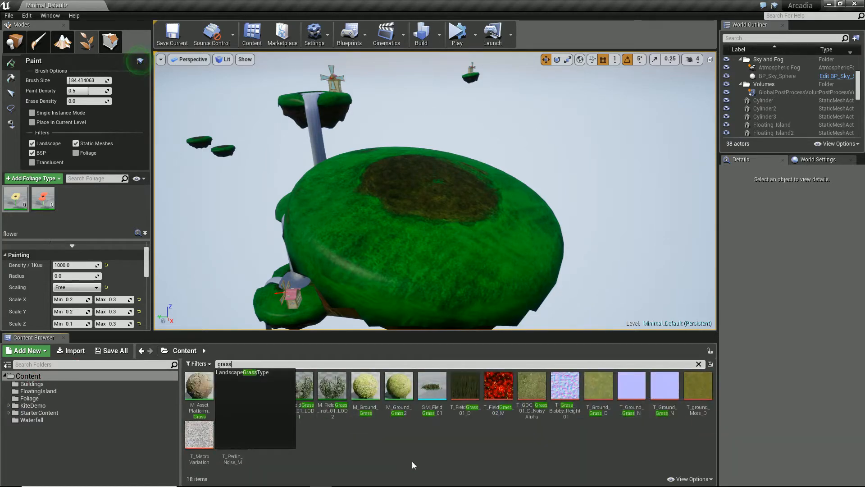
drag(432, 412, 58, 215)
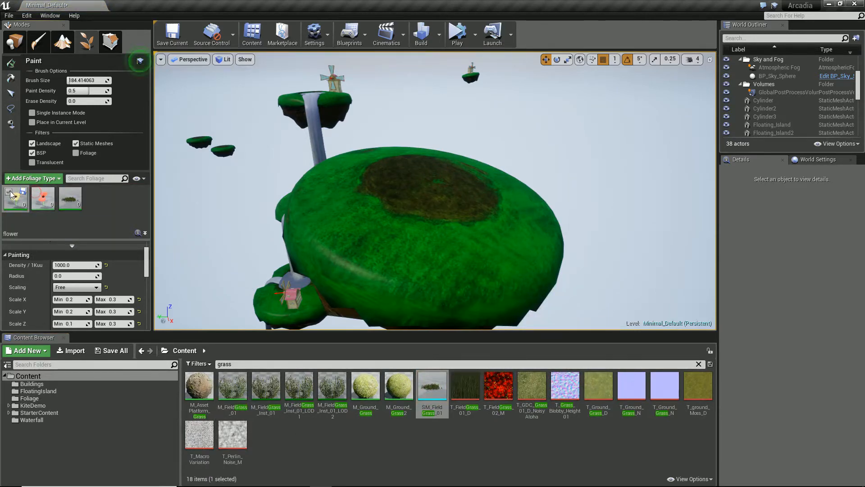
- Paint a trial patch of field grass on the island, view it from another angle, and undo it
click(437, 200)
mouse_move(437, 199)
right_down()
mouse_move(485, 218)
mouse_move(459, 223)
mouse_move(349, 205)
mouse_move(404, 197)
mouse_move(372, 205)
mouse_move(399, 221)
mouse_move(377, 210)
mouse_move(380, 203)
mouse_move(416, 194)
mouse_move(412, 214)
mouse_move(412, 206)
right_up()
key(w)
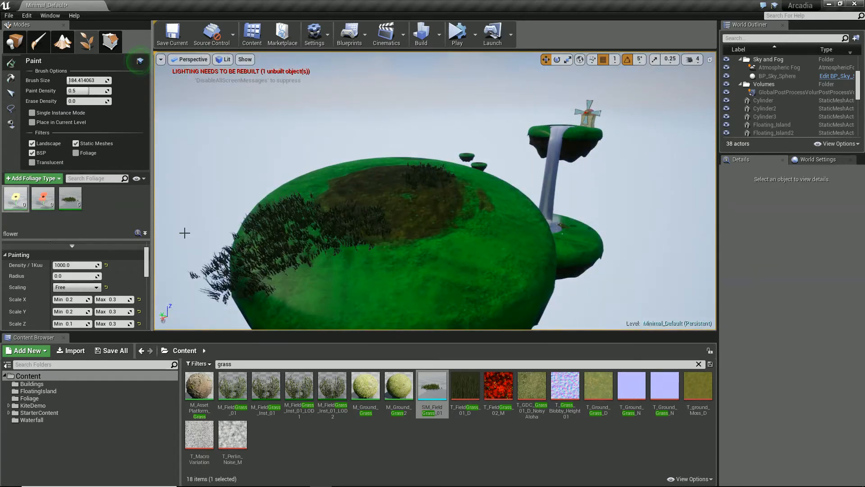
key(ctrl+z)
- Set SM_FieldGrass_01's density to 80 per 1Kuu and its Scale X minimum to 0.8
click(63, 204)
click(78, 265)
text(80)
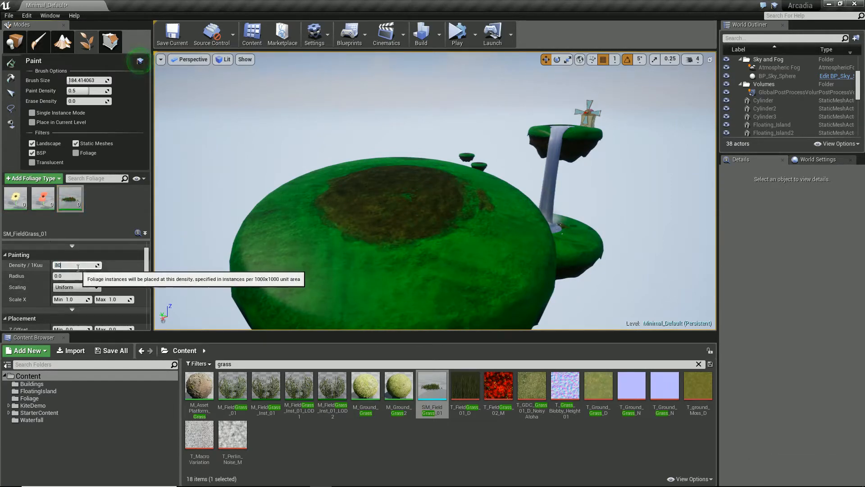
click(125, 280)
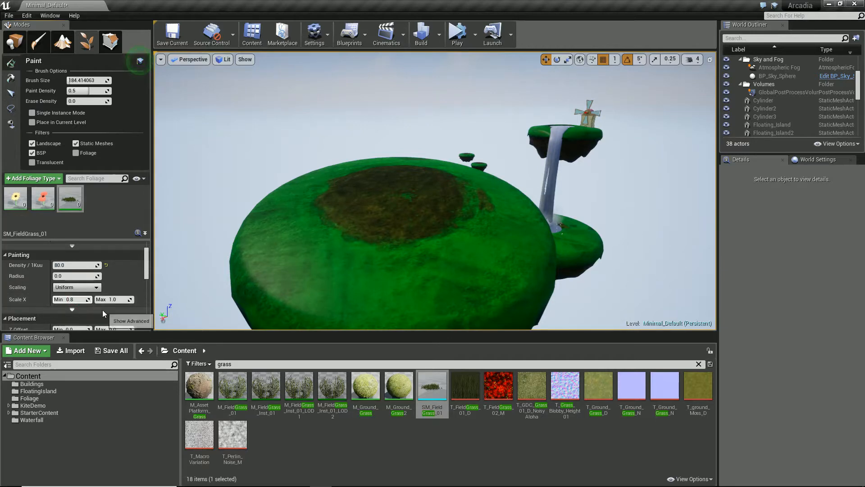
click(129, 279)
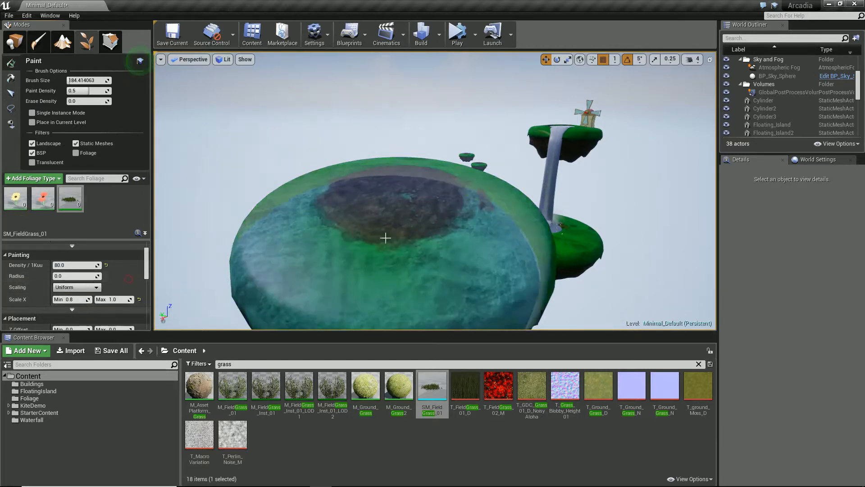
- Undo a trial grass stroke across the island and set SM_FieldGrass_01's density to 800 per 1Kuu
mouse_move(335, 209)
mouse_down()
mouse_move(398, 224)
mouse_move(448, 178)
mouse_move(353, 208)
mouse_move(519, 246)
mouse_up()
key(ctrl+z)
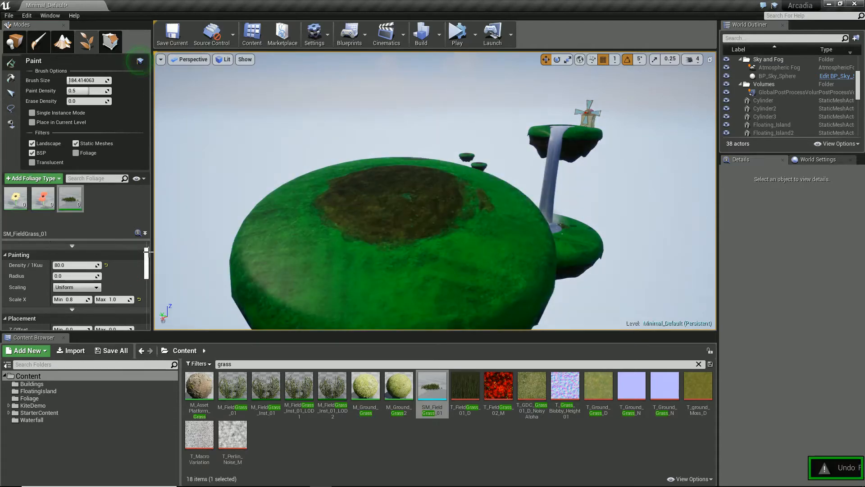
click(82, 264)
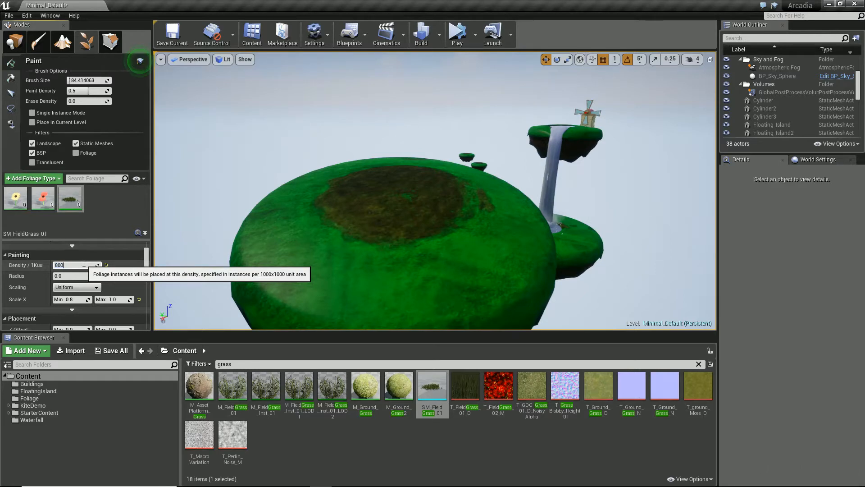
text(800)
- Paint dense field grass over the island's top, check the coverage from near and far, and undo it
mouse_move(397, 193)
mouse_down()
mouse_move(401, 186)
mouse_move(457, 206)
mouse_move(385, 230)
mouse_up()
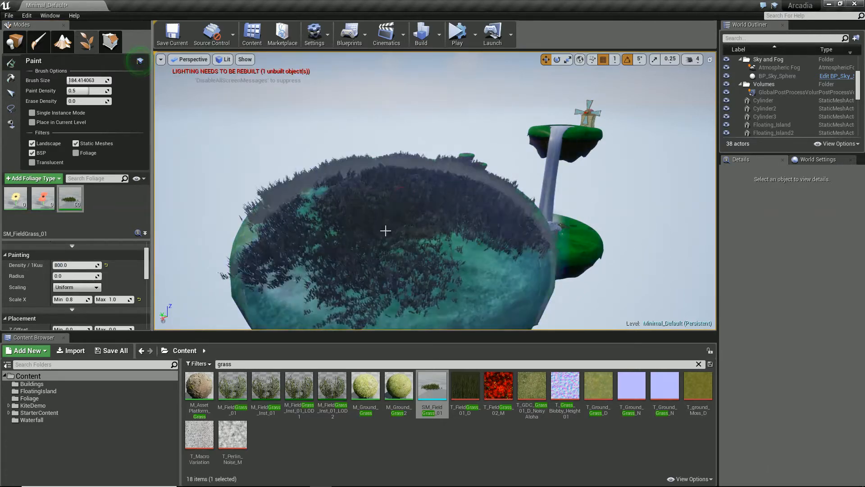
key(w)
mouse_move(490, 214)
right_down()
mouse_move(524, 203)
mouse_move(444, 212)
mouse_move(443, 224)
mouse_move(452, 235)
mouse_move(468, 208)
mouse_move(495, 214)
right_up()
key(s)
key(w)
key(s)
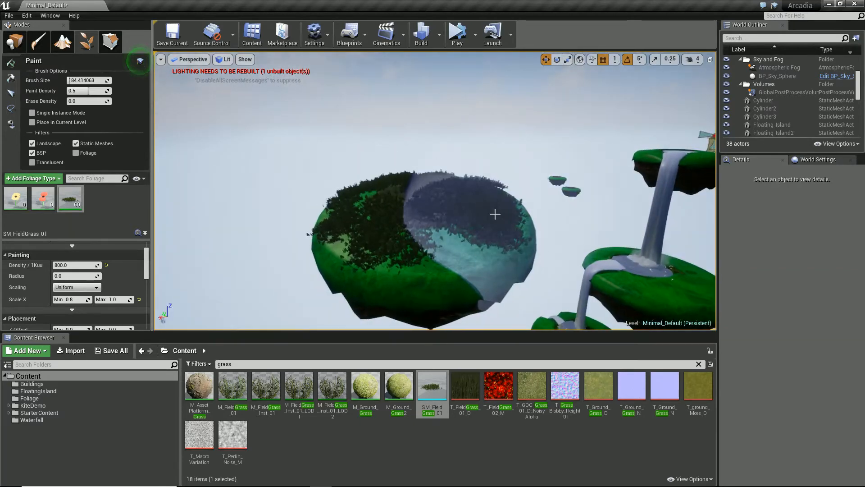
key(ctrl+z)
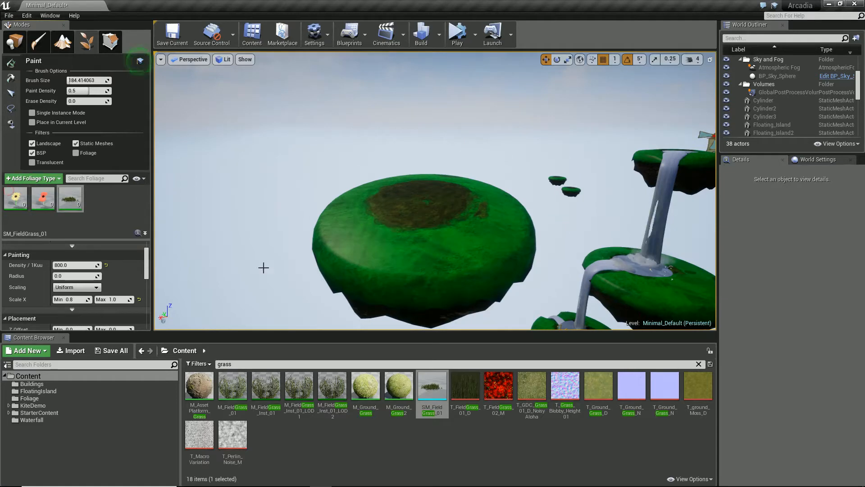
- Paint field grass together with both flower types across the island, inspect the mix up close, and undo it
drag(428, 226, 520, 235)
scroll(520, 235, up, 10)
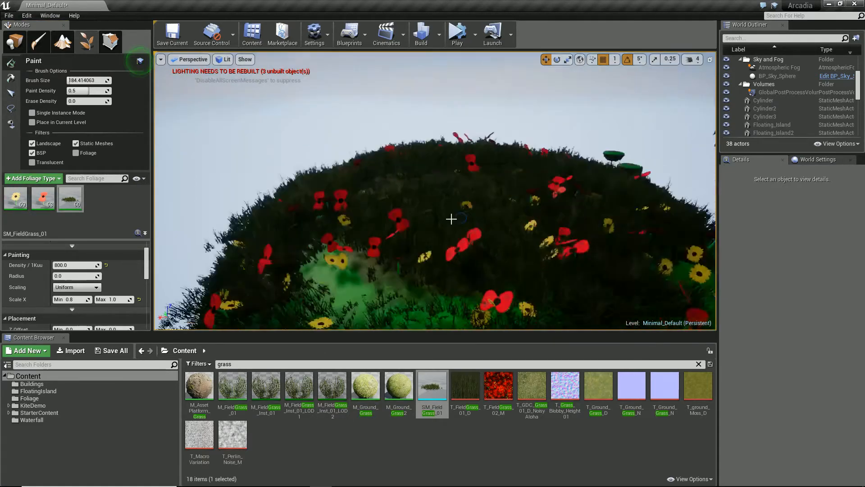
key(s)
right_drag(474, 222, 467, 237)
key(ctrl+z)
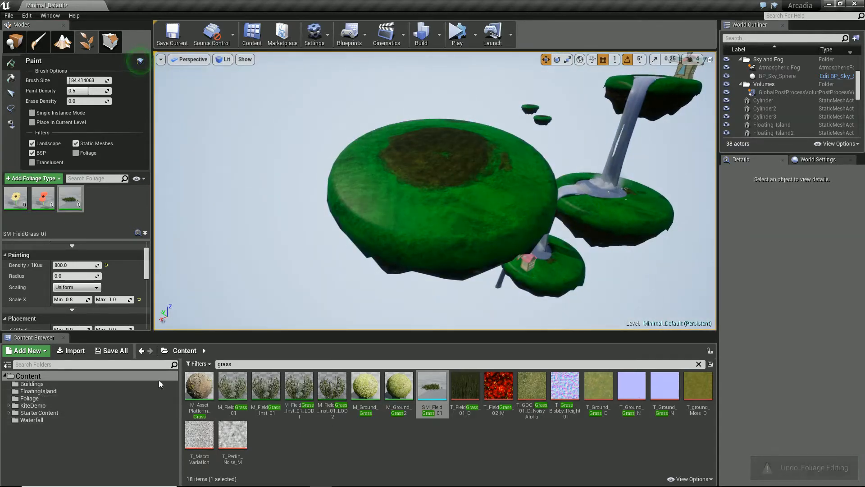
- Look through the KiteDemo folder's LevelContent, Material and Textures subfolders for usable foliage meshes
click(37, 391)
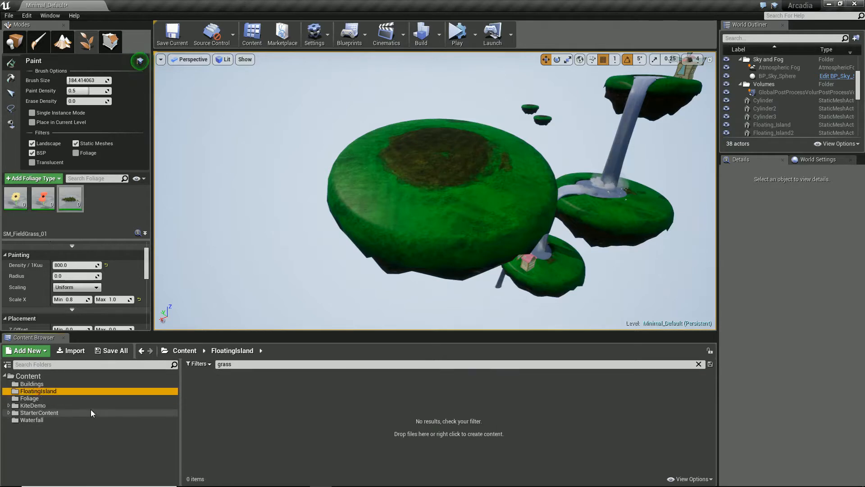
click(40, 405)
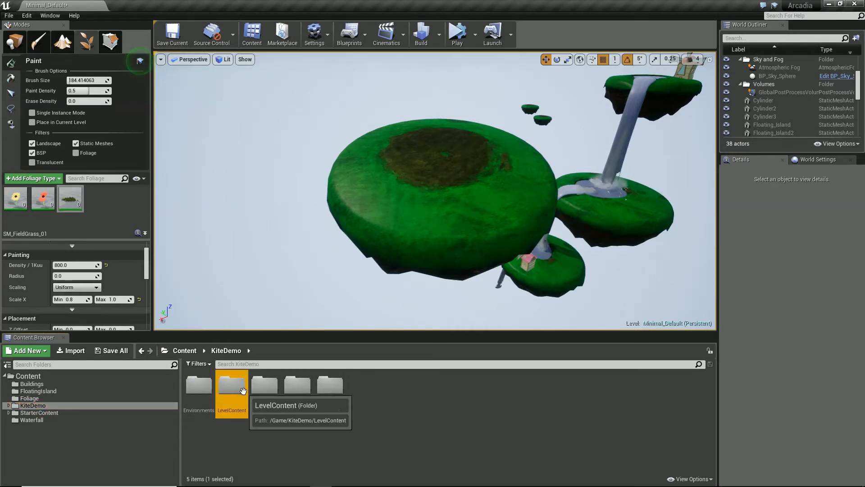
double_click(232, 386)
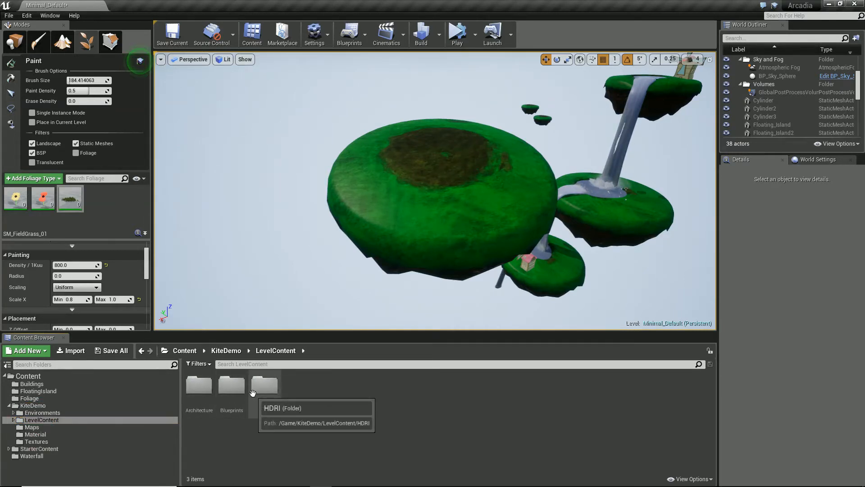
double_click(260, 389)
key(alt+Left)
key(alt+Left)
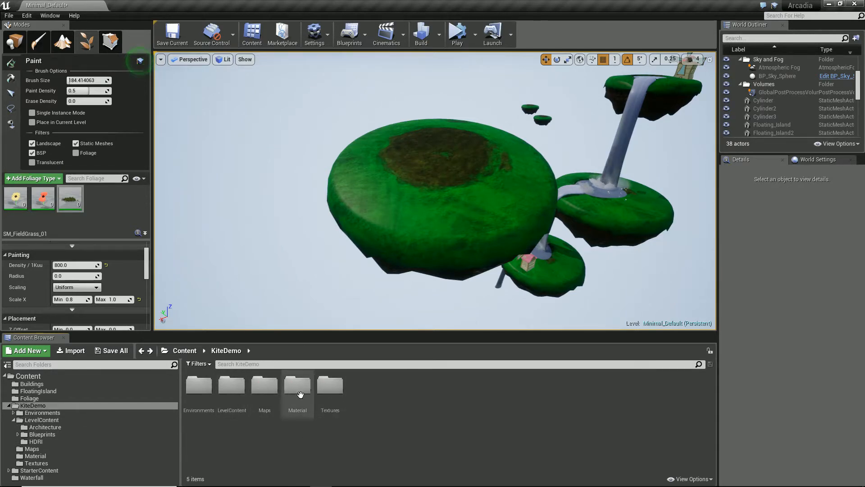
double_click(296, 390)
key(alt+Left)
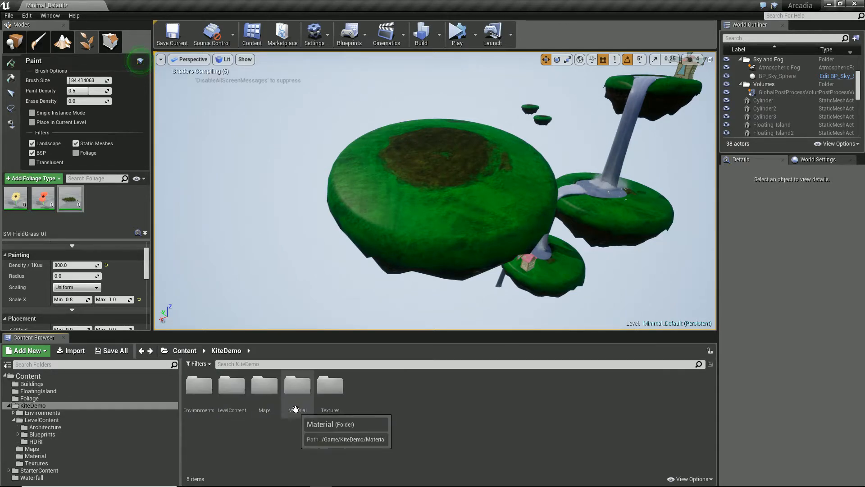
double_click(329, 388)
key(alt+Left)
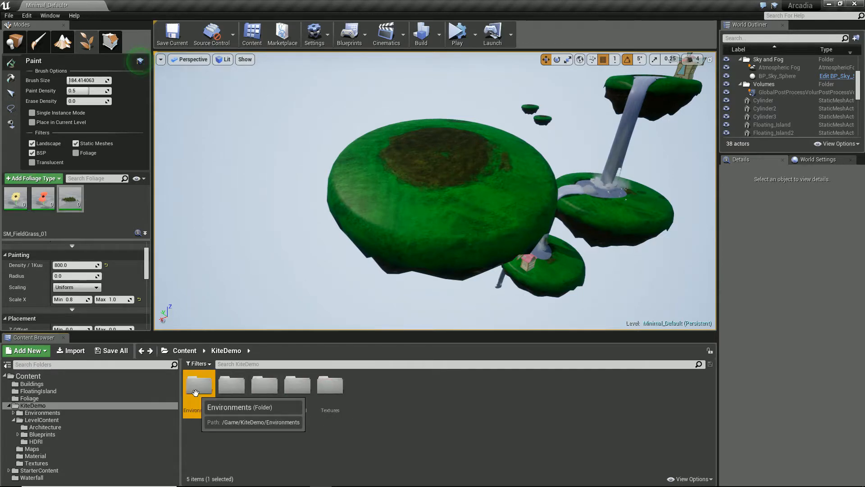
- Add the SM_Fern_01 mesh from KiteDemo's Environments/Foliage/Ferns folder as a foliage type
double_click(199, 387)
double_click(234, 391)
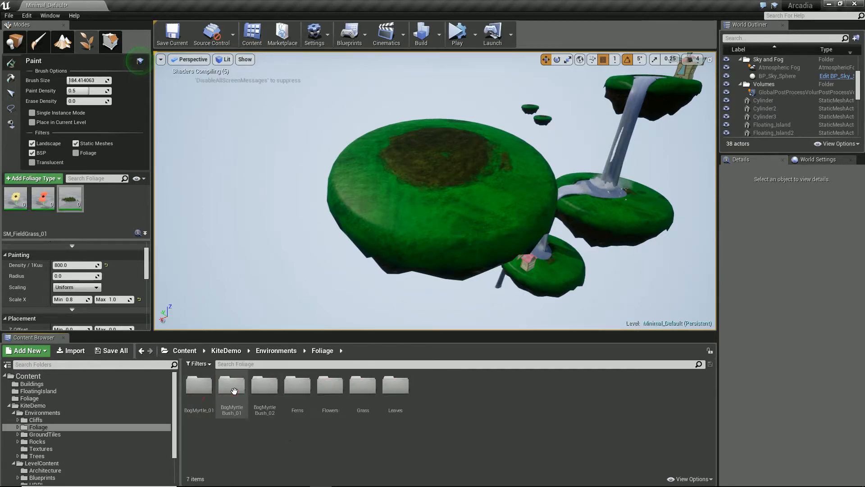
double_click(297, 387)
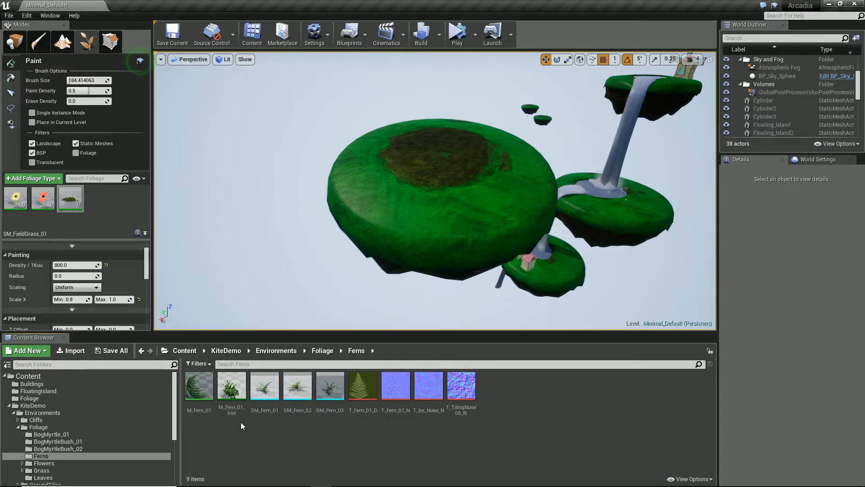
drag(265, 386, 82, 208)
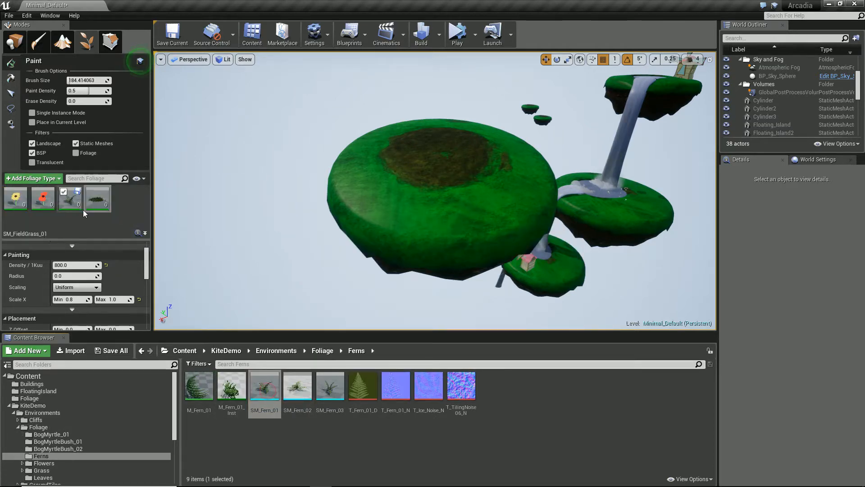
- Add the SM_Yarrow mesh from the Foliage/Flowers/Yarrow folder as a foliage type
click(323, 350)
click(331, 396)
double_click(330, 395)
click(311, 406)
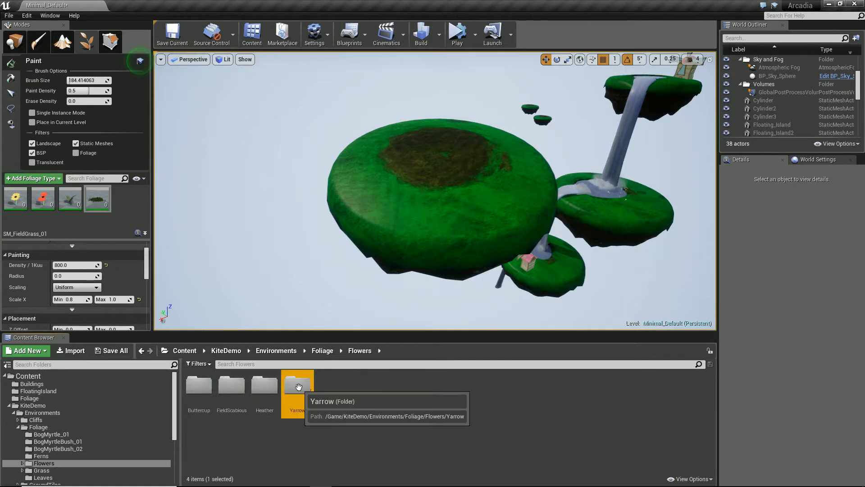
double_click(312, 406)
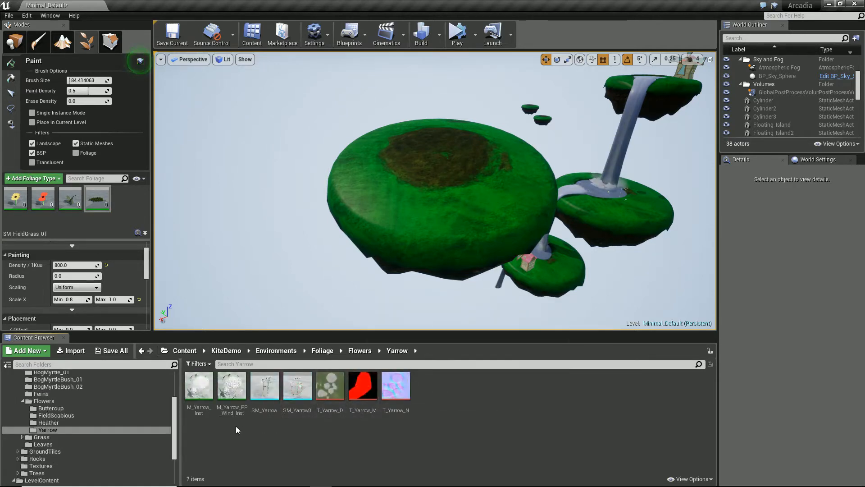
click(267, 394)
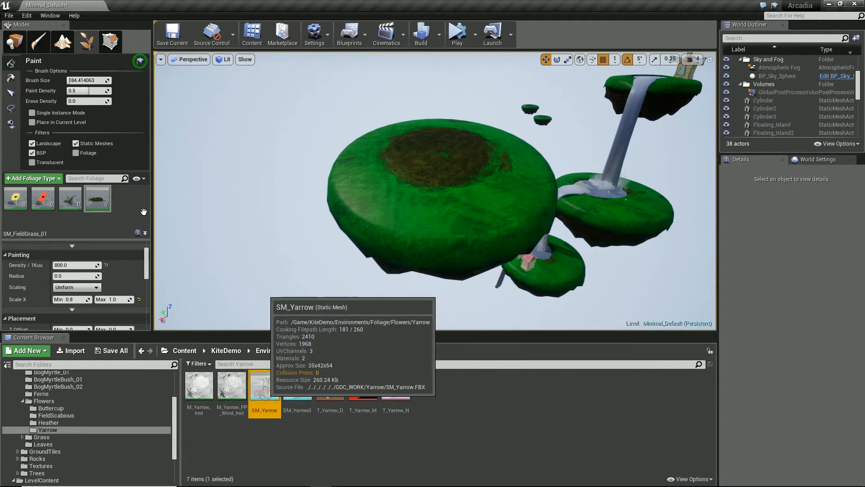
drag(235, 387, 90, 243)
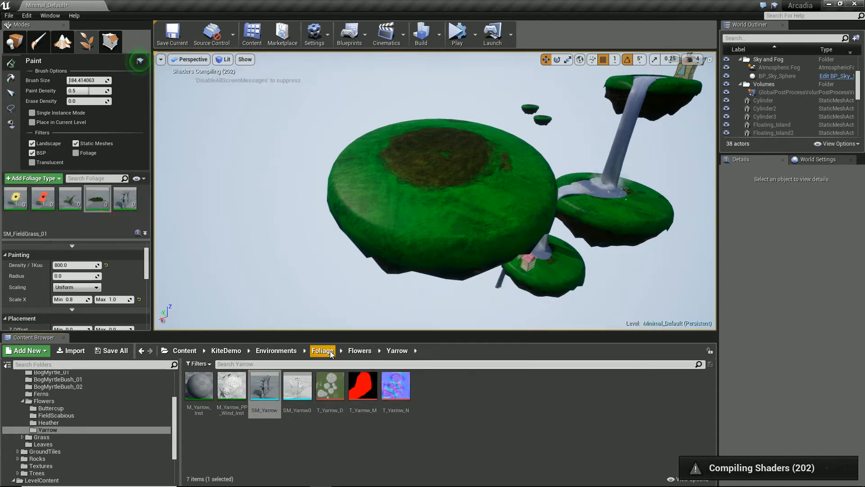
- Add the SM_FieldScabious_01 mesh from the Foliage/Flowers/FieldScabious folder as a foliage type
click(360, 351)
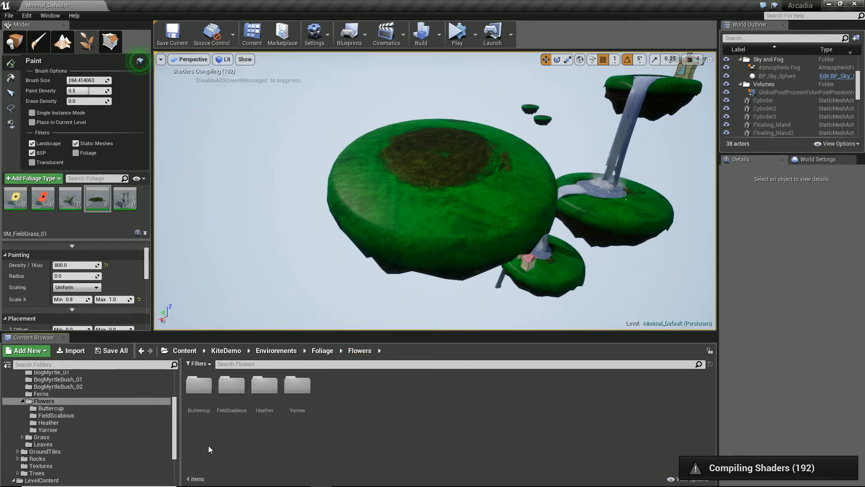
double_click(222, 400)
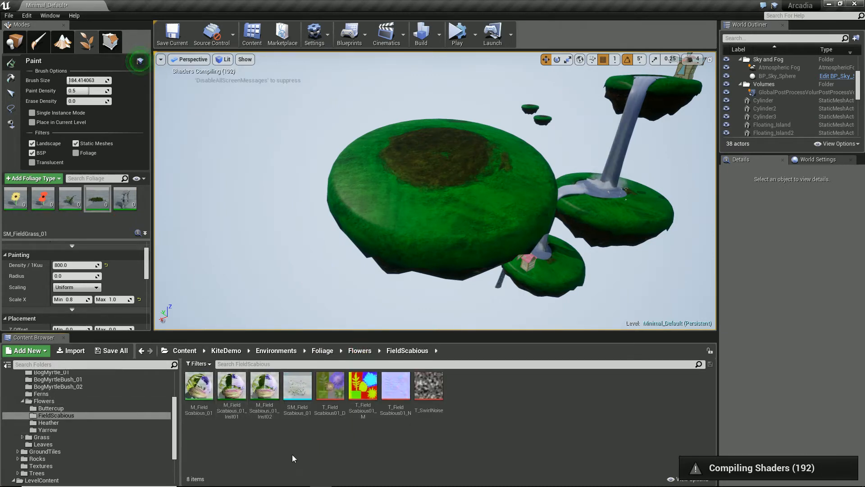
click(297, 388)
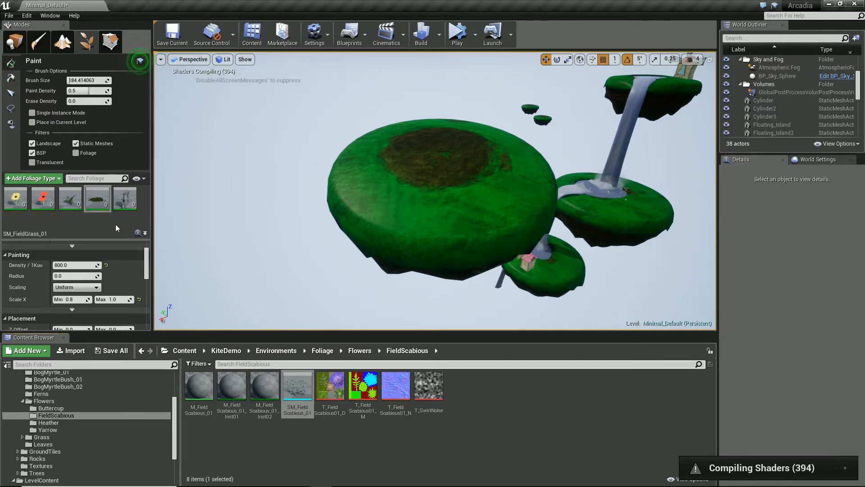
drag(301, 394, 144, 274)
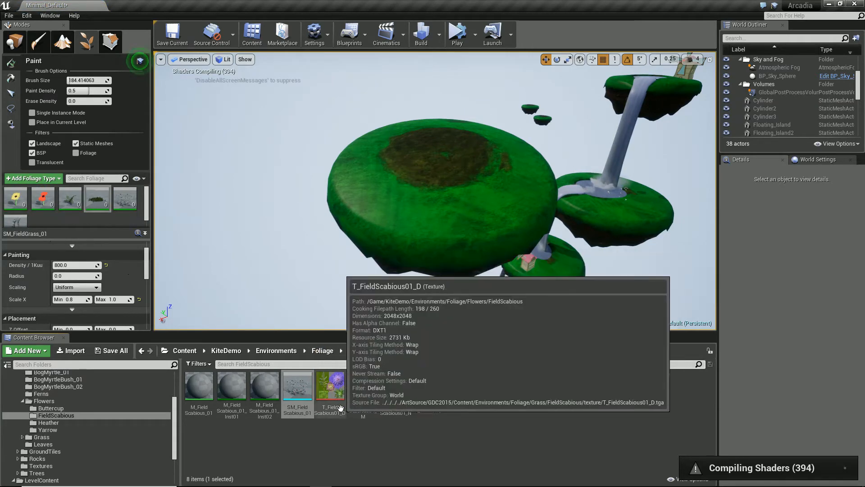
- Look through the Foliage folder's BogMyrtle_01, BogMyrtleBush_01, BogMyrtleBush_02 and Leaves subfolders for usable meshes
click(322, 351)
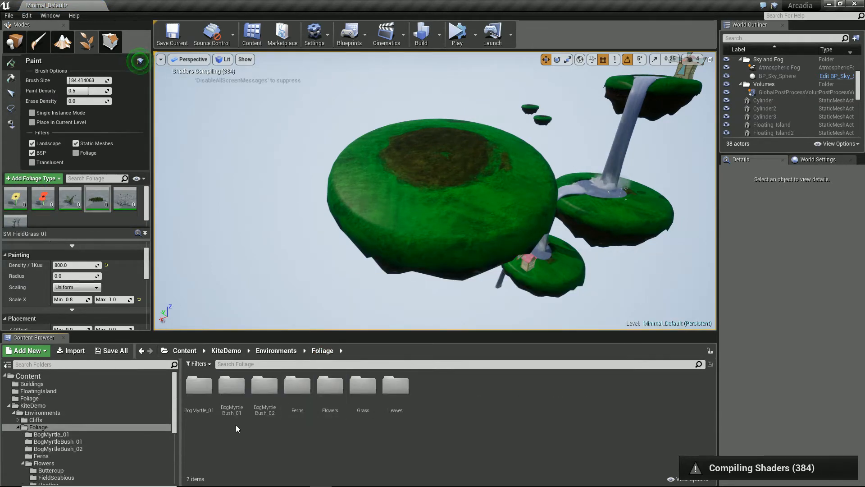
double_click(203, 391)
key(alt+Left)
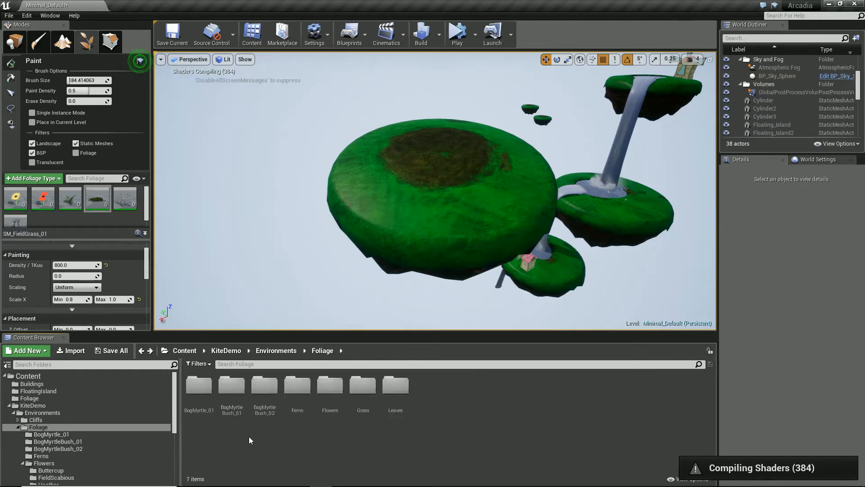
double_click(234, 388)
key(alt+Left)
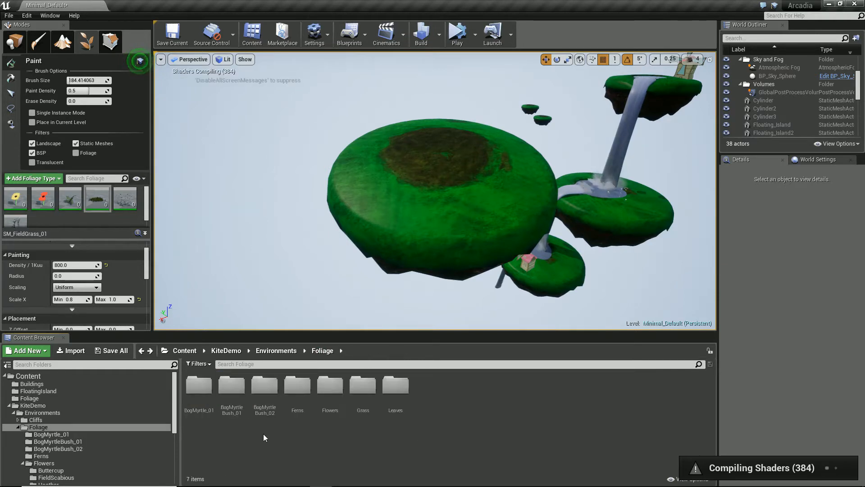
double_click(274, 416)
key(alt+Left)
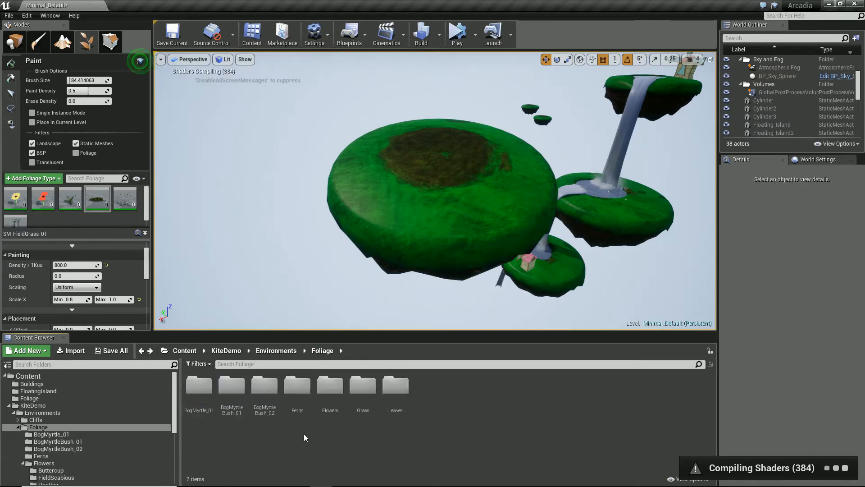
double_click(396, 388)
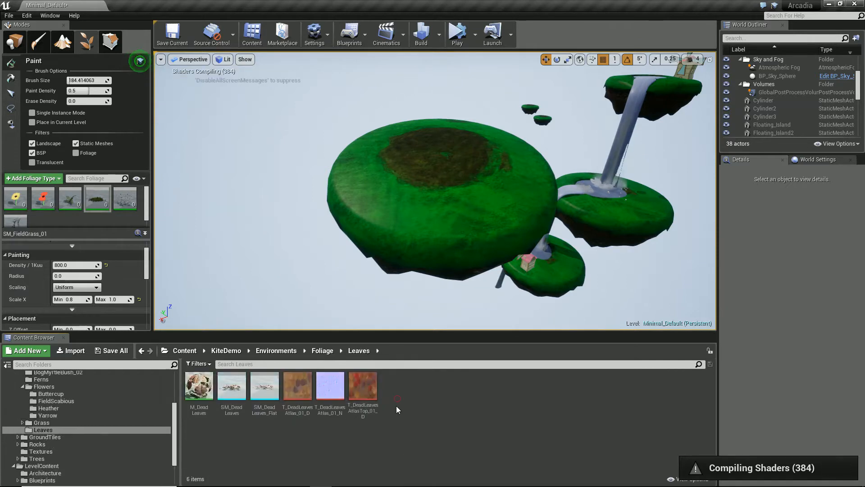
key(alt+Left)
- Add the BogMyrtleBush_02 mesh from its Foliage subfolder as a foliage type
double_click(264, 390)
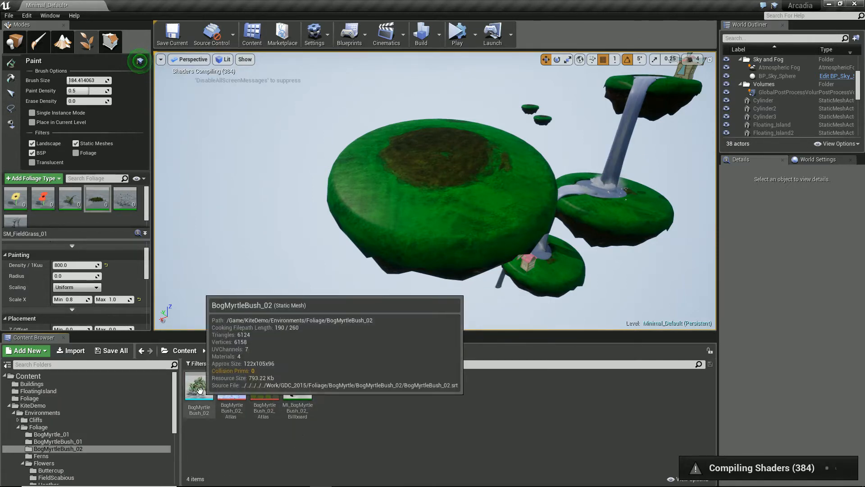
click(198, 391)
drag(199, 391, 61, 222)
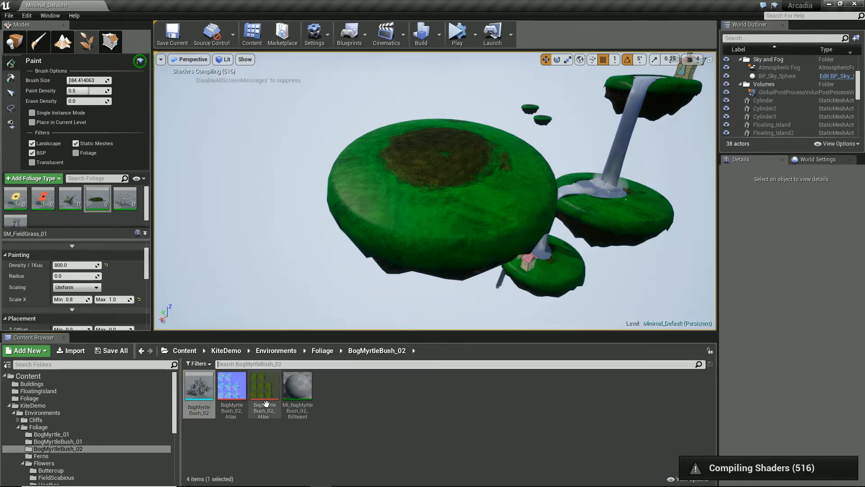
drag(204, 397, 54, 215)
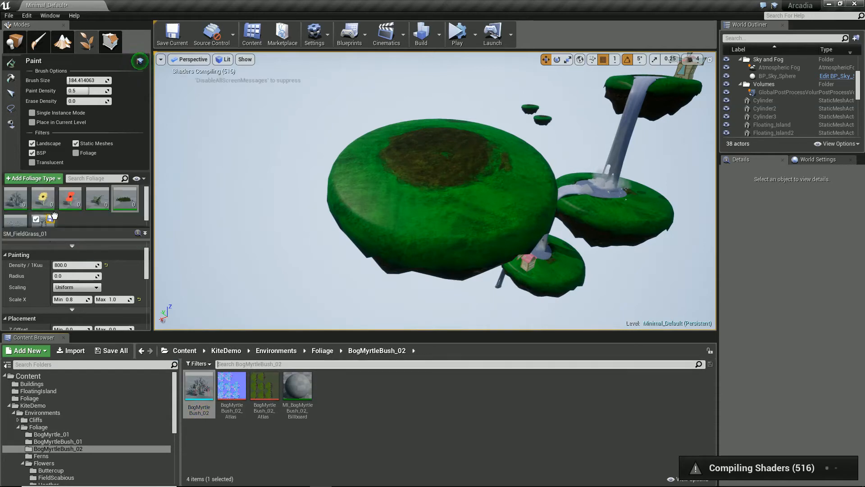
- Add the SM_River_Rock_01 mesh from KiteDemo's Environments/Rocks/River_Rock_01 folder as a foliage type
click(323, 353)
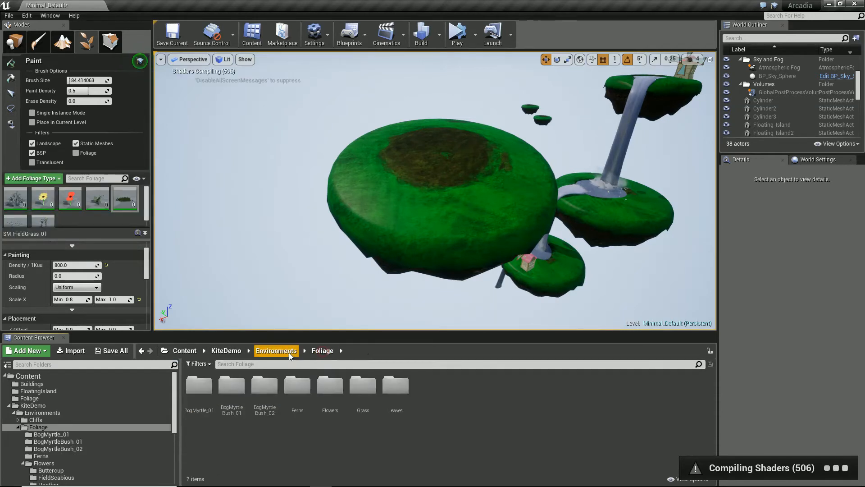
click(288, 352)
double_click(297, 386)
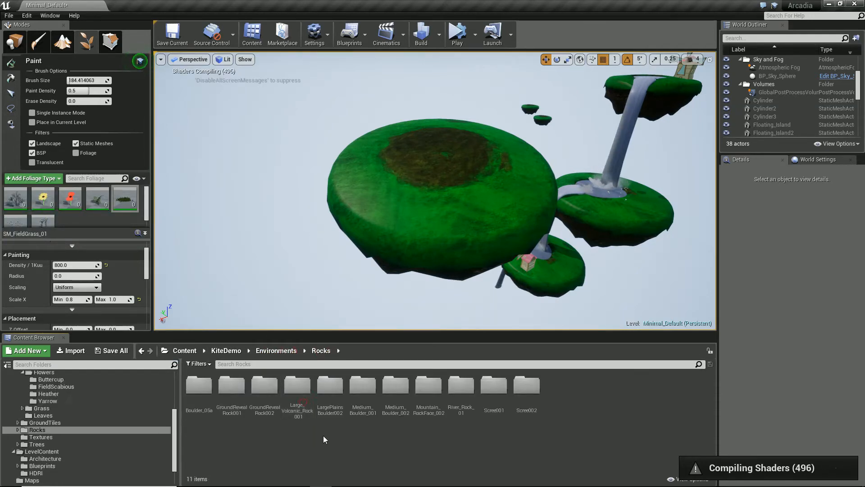
double_click(199, 385)
key(alt+Left)
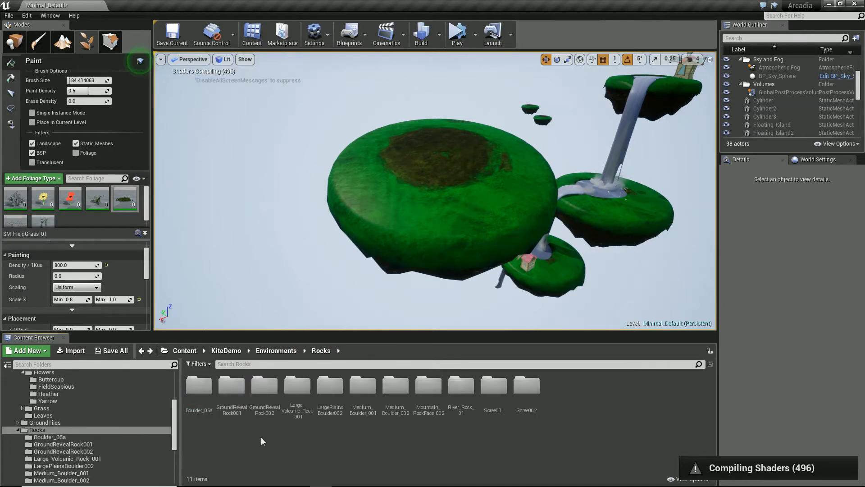
double_click(231, 388)
key(alt+Left)
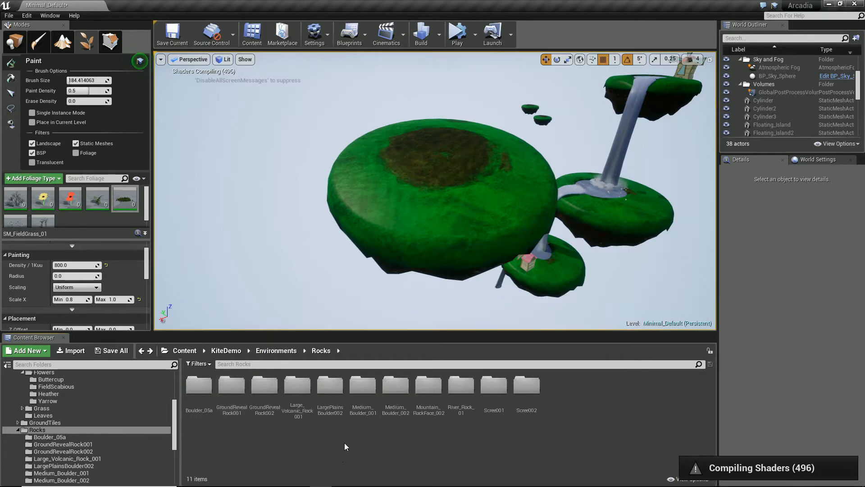
double_click(450, 414)
mouse_move(233, 399)
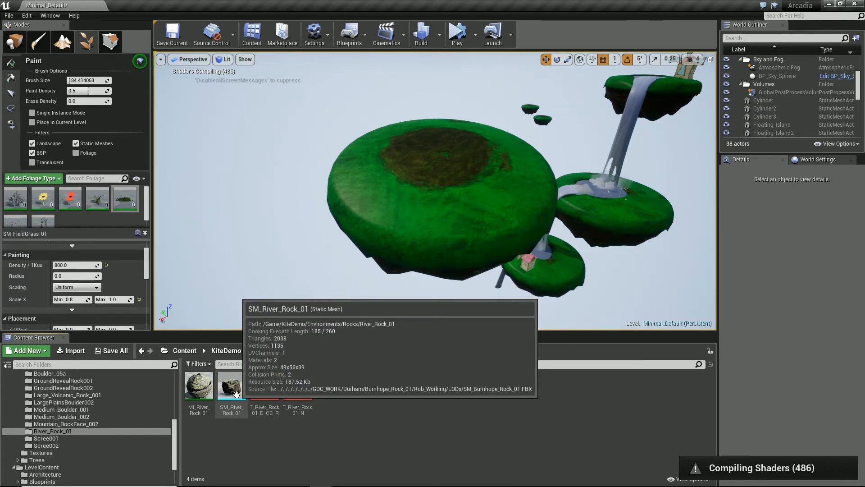
click(236, 394)
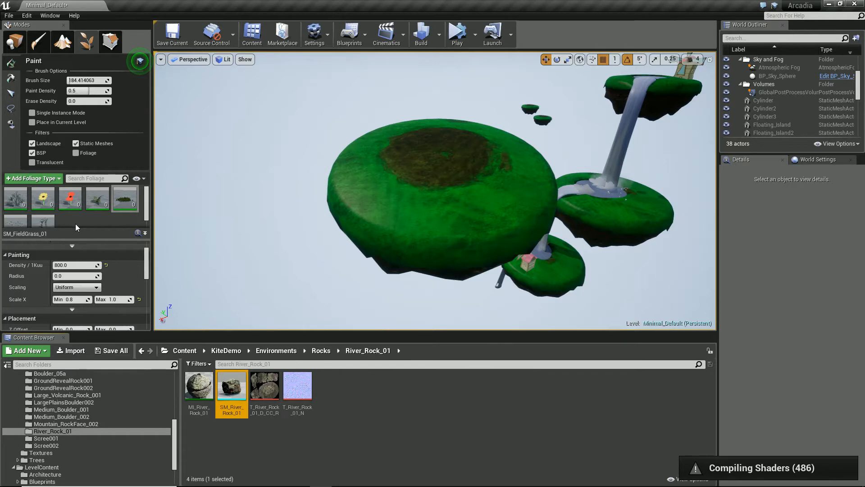
drag(232, 386, 89, 236)
- Add the Scree_001 mesh from the Rocks/Scree001 folder as a foliage type
click(316, 354)
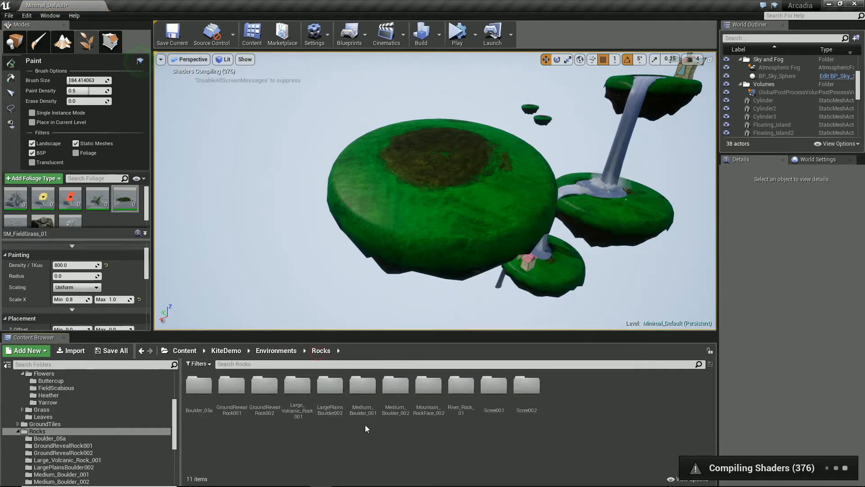
double_click(494, 386)
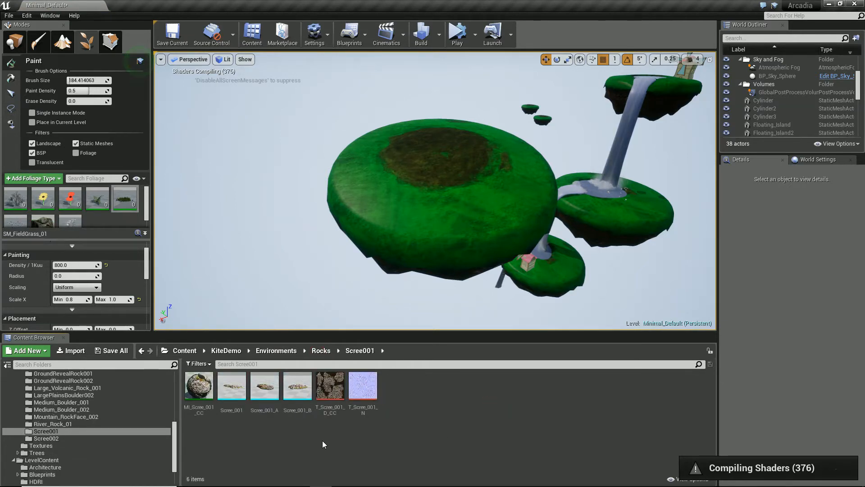
drag(232, 386, 136, 309)
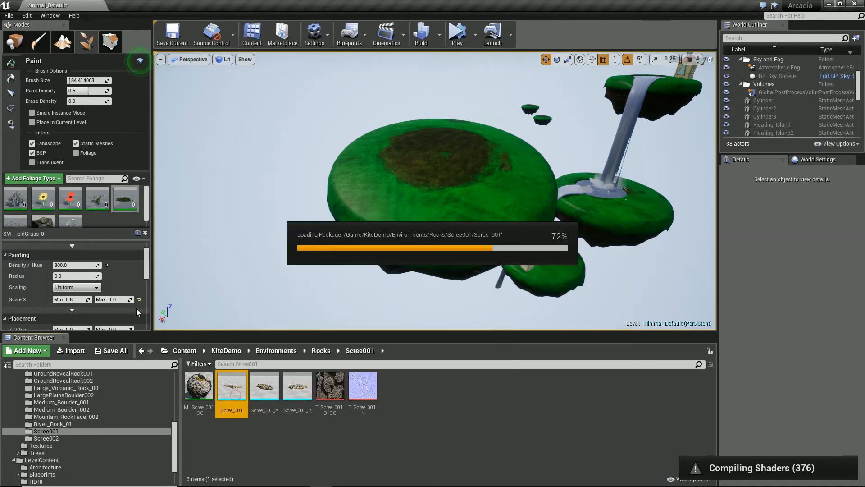
drag(99, 227, 98, 226)
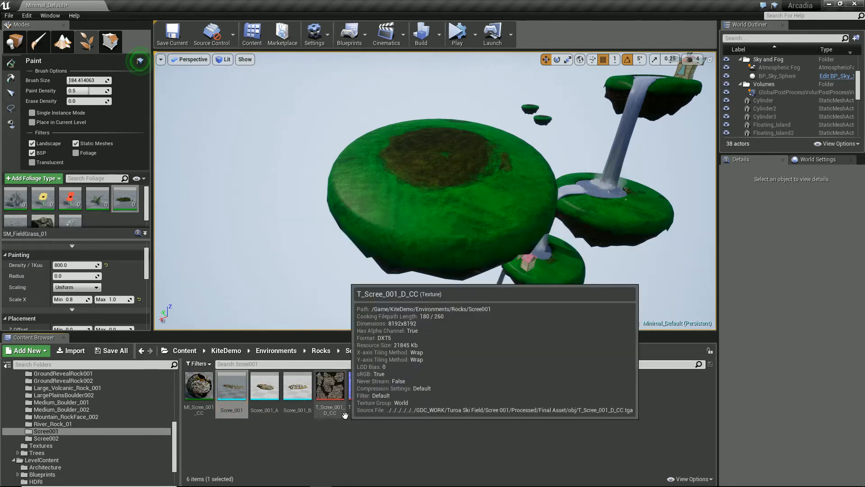
mouse_move(237, 398)
mouse_down()
mouse_move(104, 224)
mouse_move(95, 230)
mouse_up()
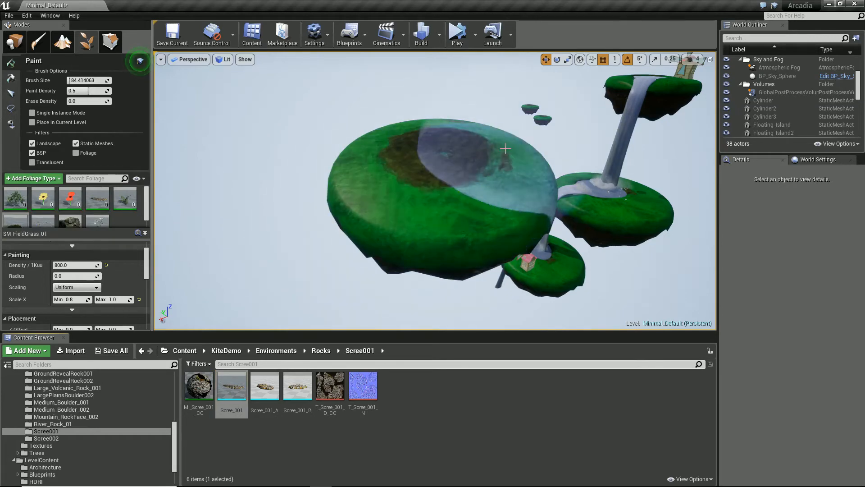
- Paint all foliage types together onto the island, including the scree and river rock, inspect the result, and undo it
mouse_move(474, 158)
right_down()
mouse_move(466, 136)
mouse_move(480, 189)
mouse_move(469, 156)
mouse_move(459, 162)
right_up()
key(w)
key(s)
key(w)
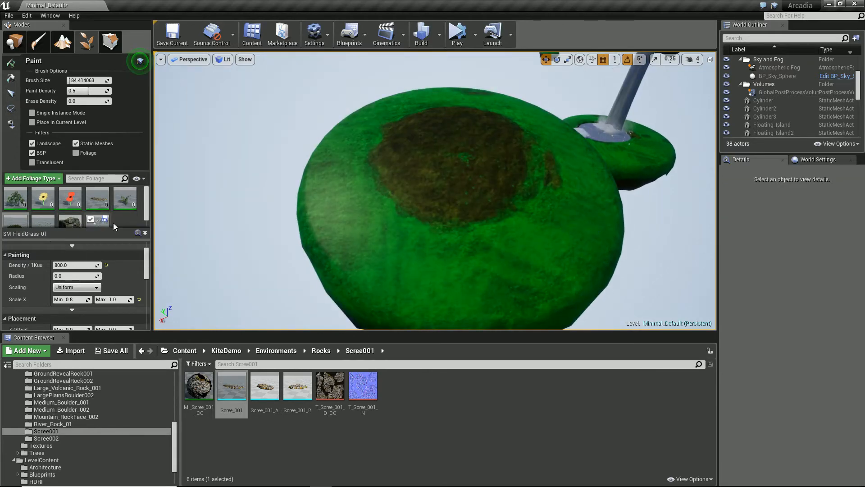
scroll(116, 223, down, 1)
click(91, 208)
click(90, 208)
click(462, 168)
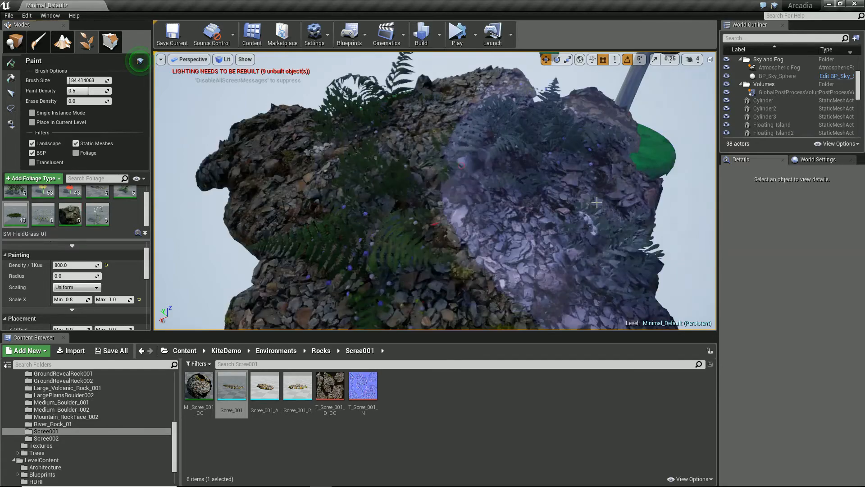
mouse_move(580, 179)
right_down()
mouse_move(621, 191)
mouse_move(737, 154)
mouse_move(605, 154)
mouse_move(575, 164)
mouse_move(580, 188)
right_up()
key(w)
key(w)
key(ctrl+z)
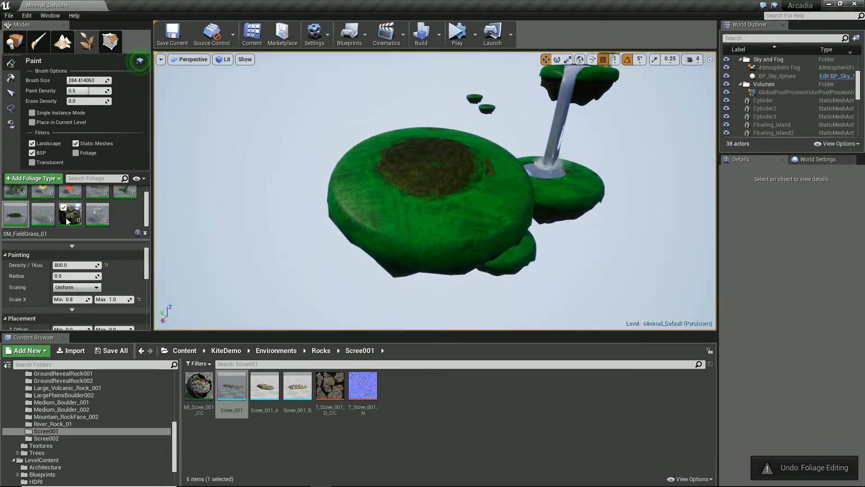
- Deactivate the scree and river rock foliage types, test-paint the remaining plants on the island, and undo the stroke
scroll(77, 223, up, 1)
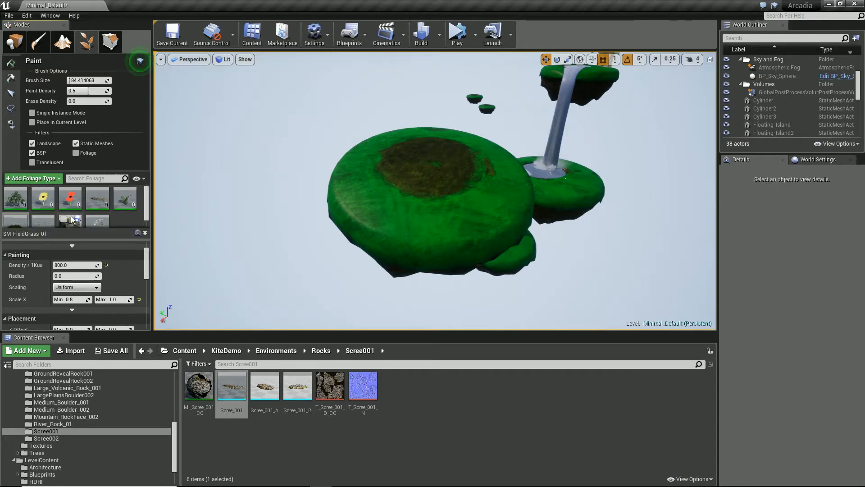
scroll(91, 198, down, 1)
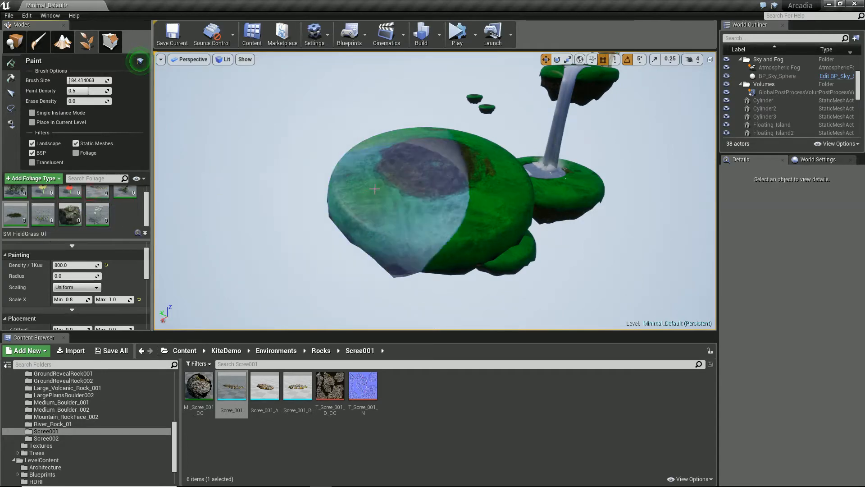
click(441, 168)
mouse_move(444, 173)
right_down()
mouse_move(452, 149)
mouse_move(446, 197)
mouse_move(437, 194)
right_up()
key(w)
key(s)
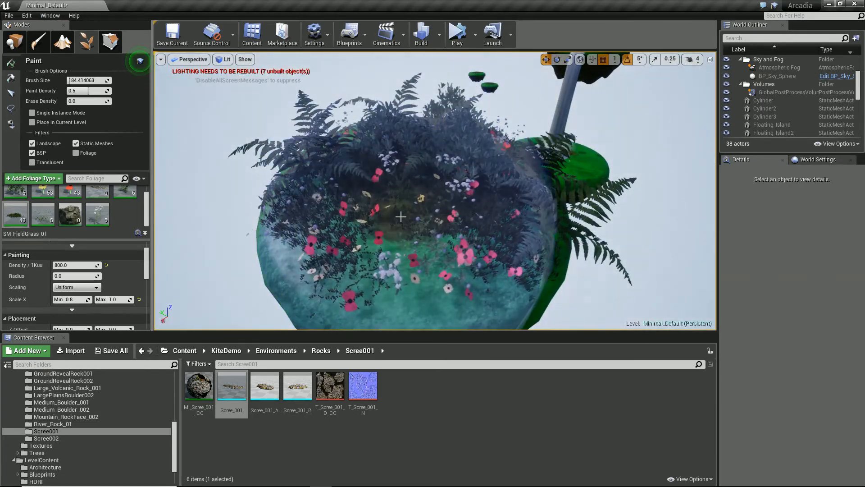
key(ctrl+z)
- Deactivate the BogMyrtleBush_02 foliage type and paint the remaining ferns, grass and flowers across the island's top
scroll(124, 221, down, 1)
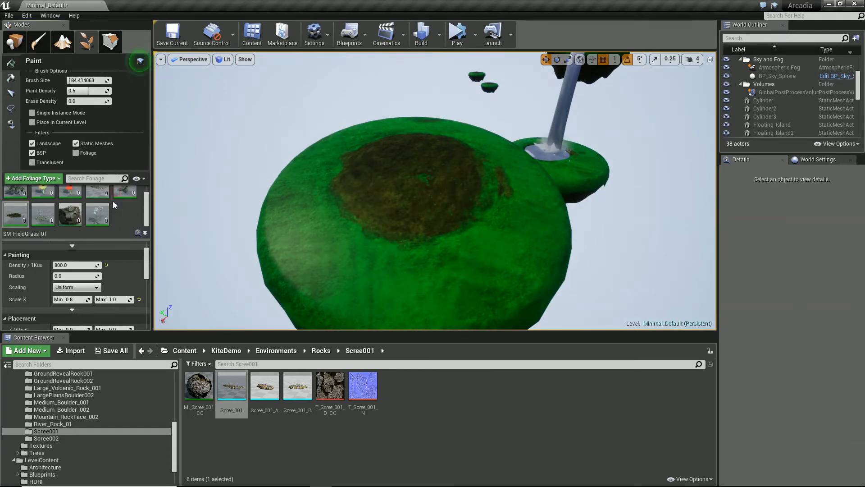
scroll(38, 207, up, 1)
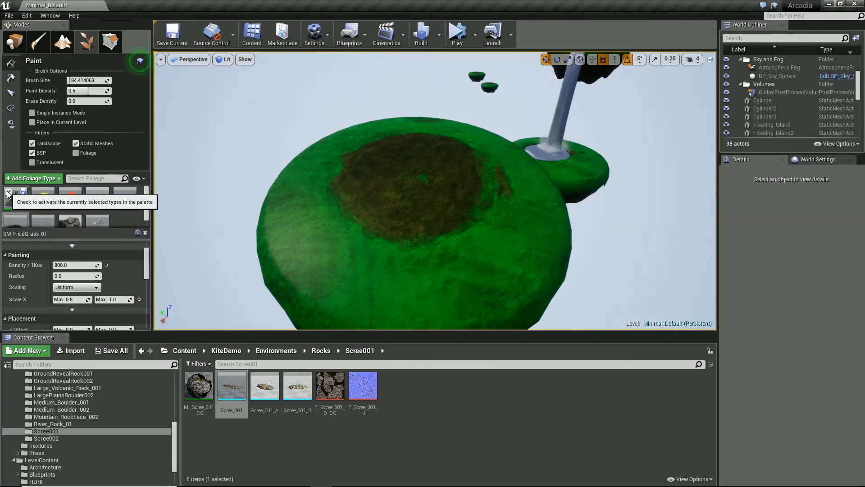
scroll(36, 210, down, 1)
scroll(95, 219, up, 1)
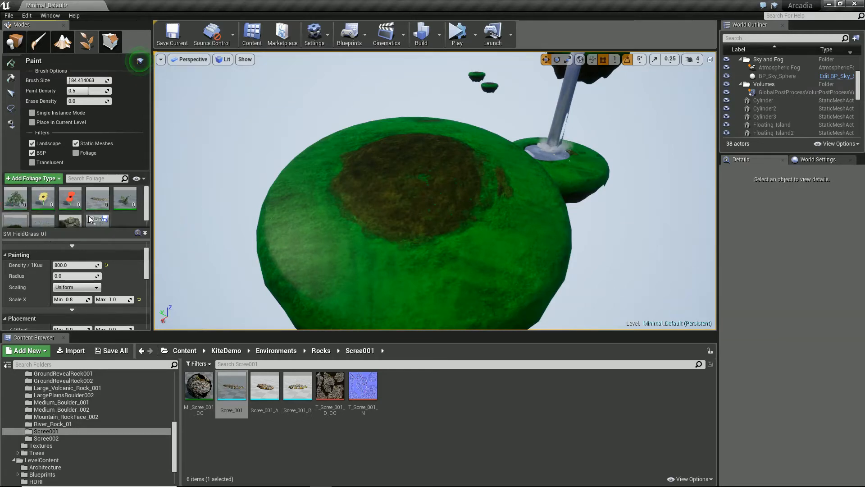
drag(411, 174, 490, 192)
mouse_move(467, 190)
right_down()
mouse_move(417, 185)
mouse_move(434, 186)
right_up()
scroll(107, 207, down, 1)
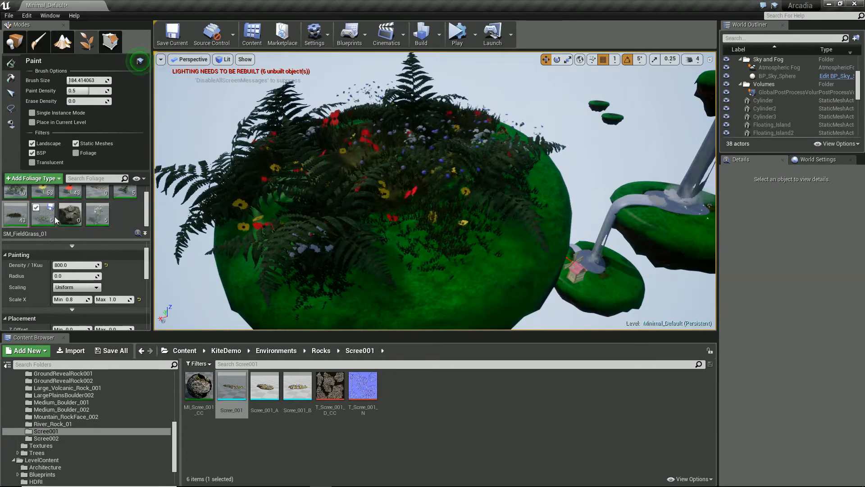
- Undo the last foliage stroke and open SM_FieldGrass_01's maximum Scale X for editing
click(15, 213)
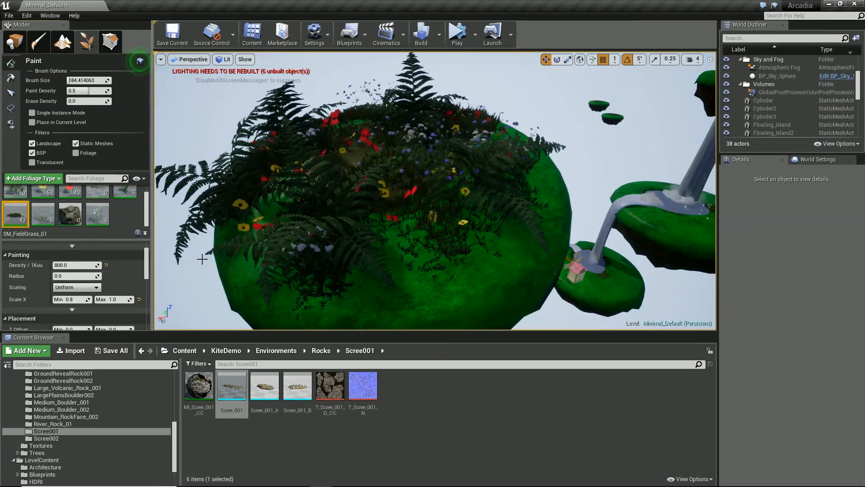
key(ctrl+z)
click(118, 299)
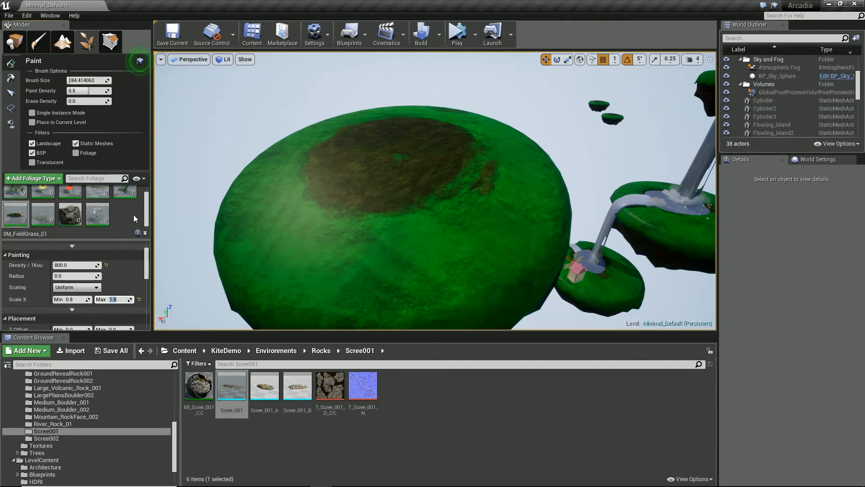
- Set Scale X to 0.6 minimum and 0.8 maximum for SM_Fern_01, and 0.7 minimum and 0.9 maximum for SM_FieldScabious_01
scroll(93, 218, up, 2)
click(120, 201)
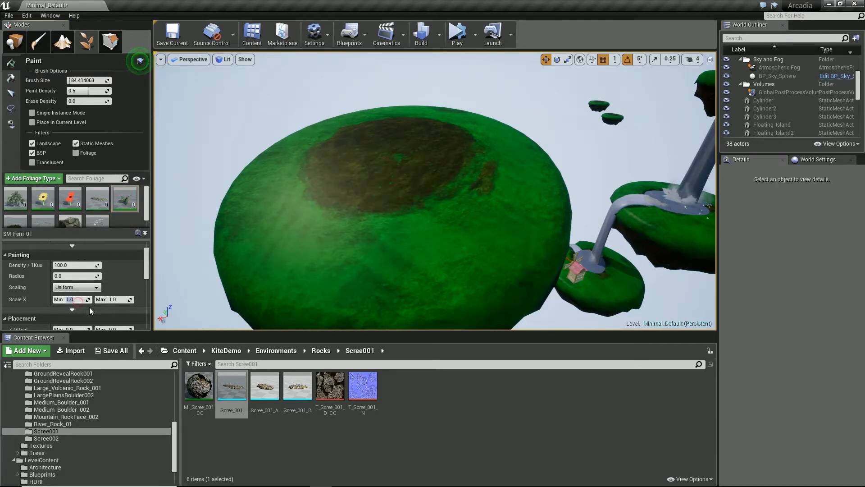
text(0.6)
key(Tab)
text(0.8)
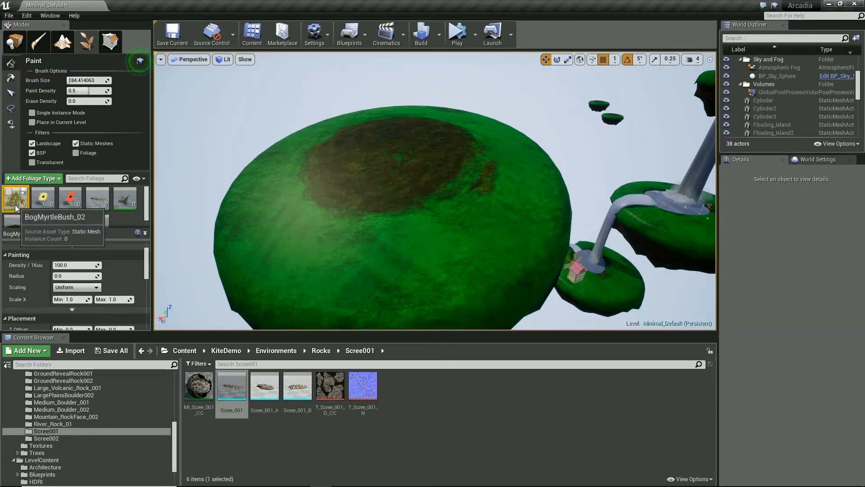
scroll(105, 207, down, 1)
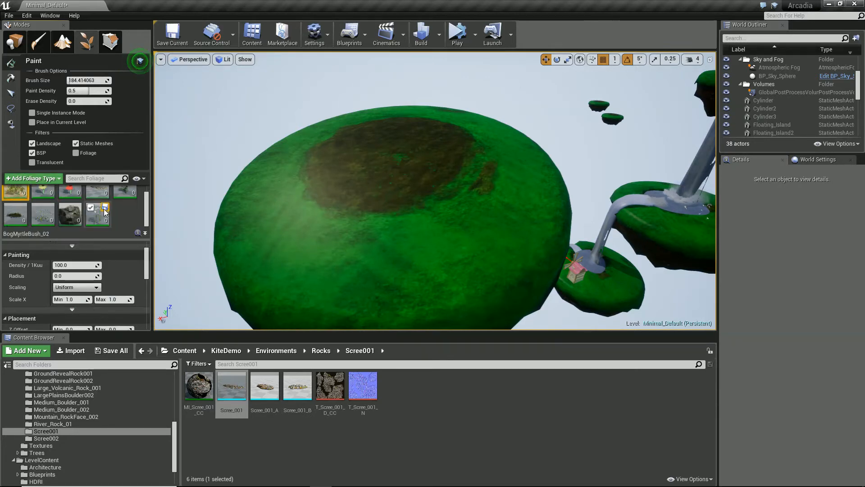
click(40, 219)
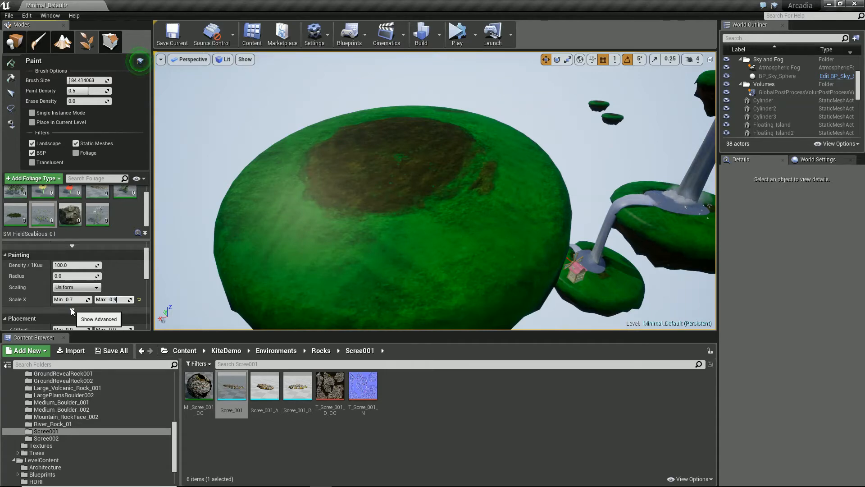
- Test-paint the active plants across the island, inspect the coverage from other angles, and undo the stroke
mouse_move(316, 212)
mouse_down()
mouse_move(491, 193)
mouse_move(551, 170)
mouse_up()
right_drag(551, 170, 493, 160)
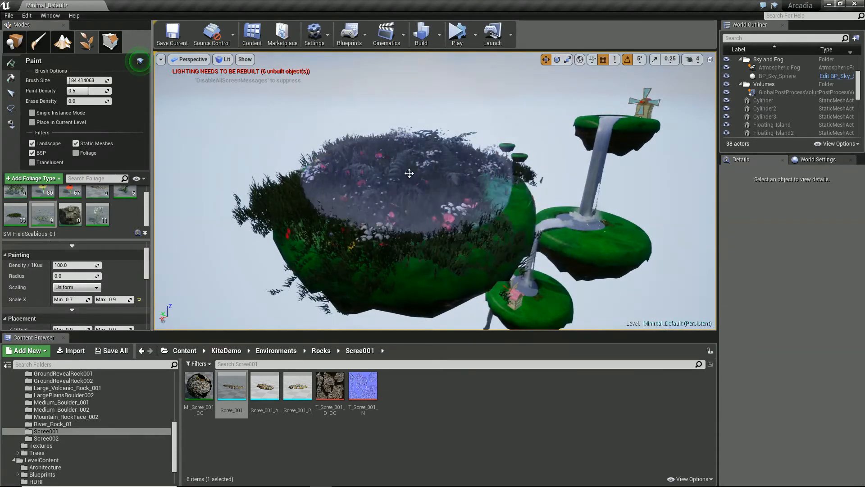
right_drag(471, 174, 493, 182)
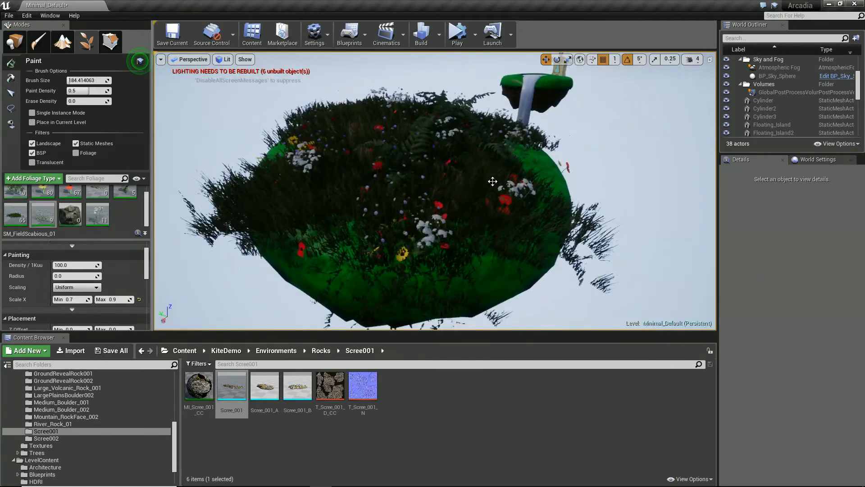
key(ctrl+z)
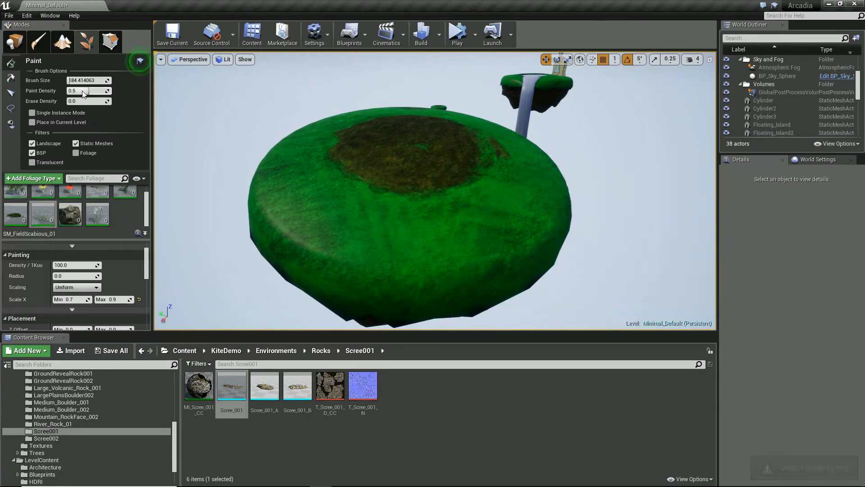
- Try foliage strokes on the island with brush sizes of about 390 and 242, undoing the larger one
drag(365, 135, 373, 146)
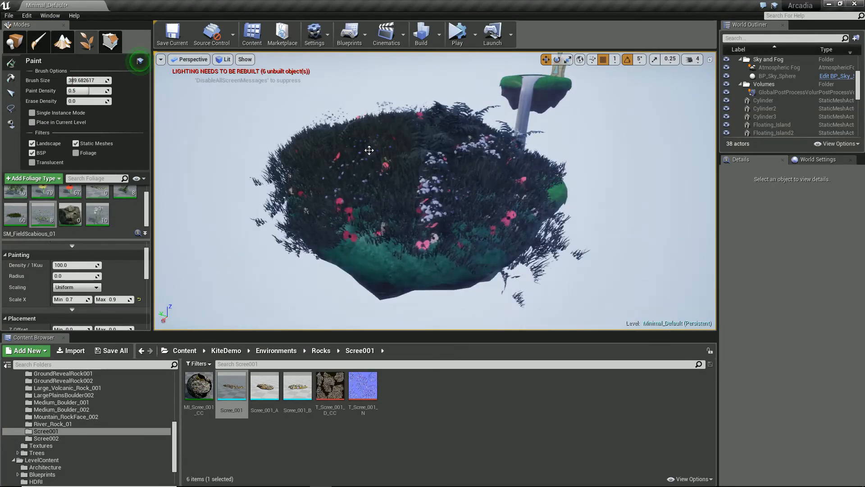
key(ctrl+z)
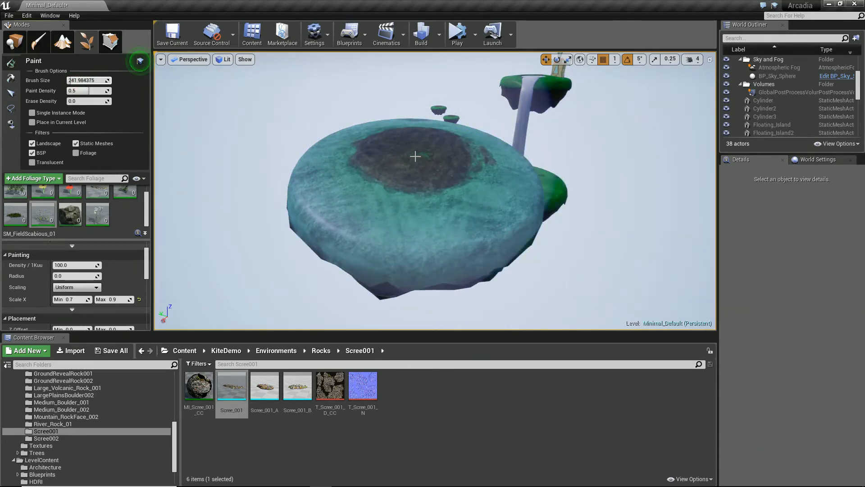
click(415, 157)
mouse_move(469, 184)
right_down()
mouse_move(435, 169)
mouse_move(447, 168)
mouse_move(461, 206)
mouse_move(433, 193)
mouse_move(428, 205)
right_up()
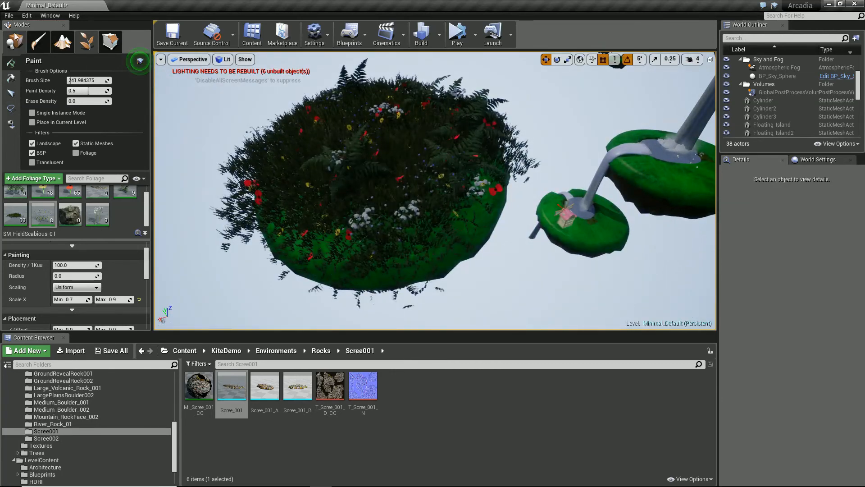
- Try scaling the foliage-covered Floating_Island6, then undo both the scaling and the painted foliage
click(15, 38)
click(466, 231)
key(e)
key(r)
drag(387, 191, 399, 183)
key(ctrl+z)
key(ctrl+z)
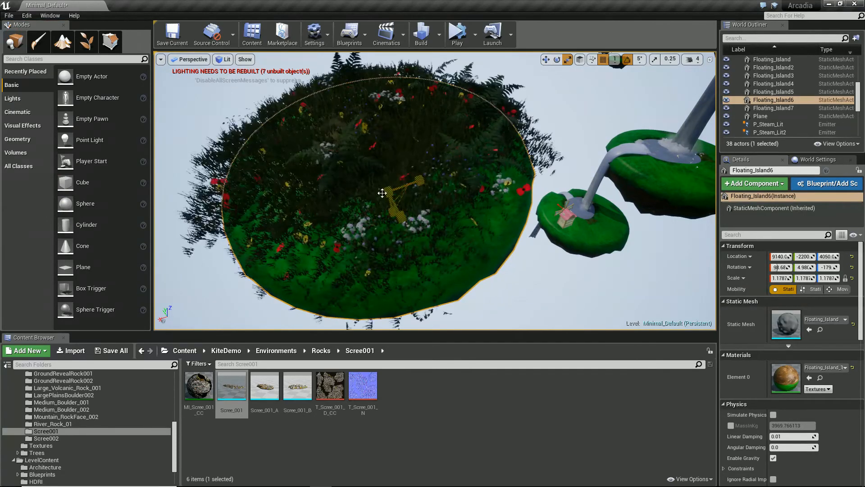
key(ctrl+z)
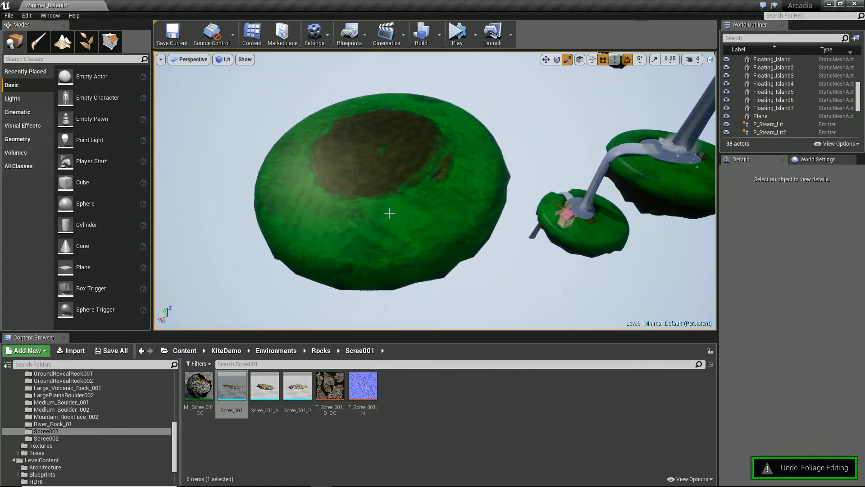
- Scale the bare Floating_Island6 up uniformly to about 1.85
click(388, 188)
drag(388, 190, 382, 166)
scroll(393, 157, down, 10)
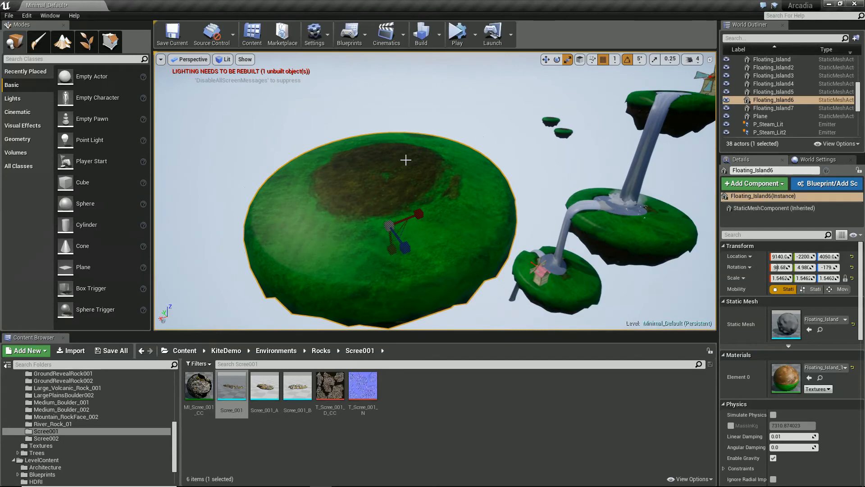
drag(396, 223, 422, 205)
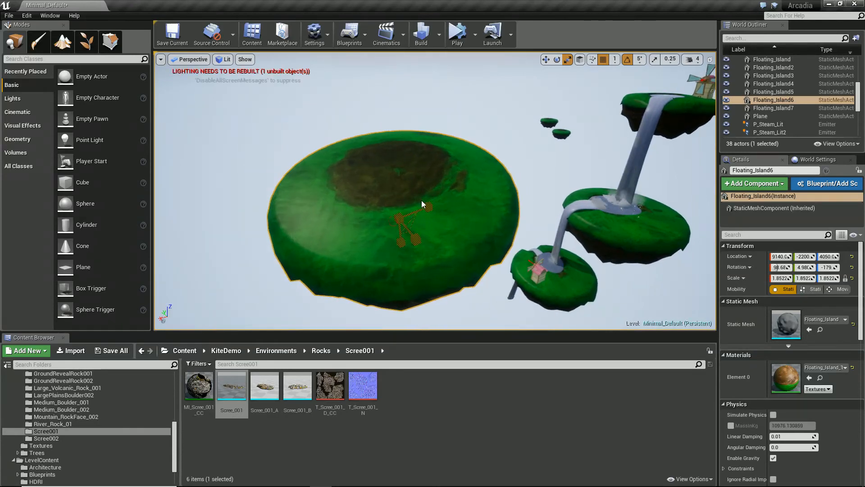
- Paint the active ferns, grass and flowers over the enlarged island, inspect them up close, and undo the last foliage edit
click(87, 47)
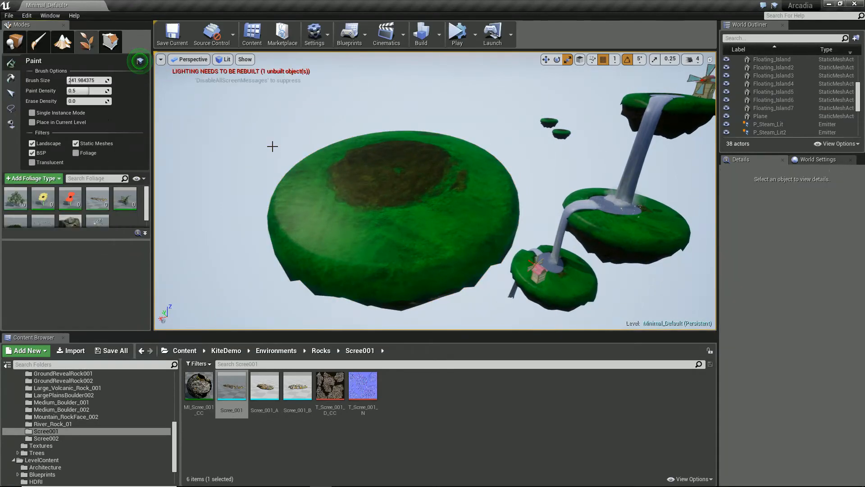
mouse_move(347, 174)
mouse_down()
mouse_move(406, 202)
mouse_move(442, 183)
mouse_move(355, 198)
mouse_up()
mouse_move(354, 198)
right_down()
mouse_move(396, 177)
mouse_move(444, 200)
mouse_move(465, 199)
mouse_move(464, 190)
right_up()
key(s)
right_drag(454, 193, 421, 197)
key(w)
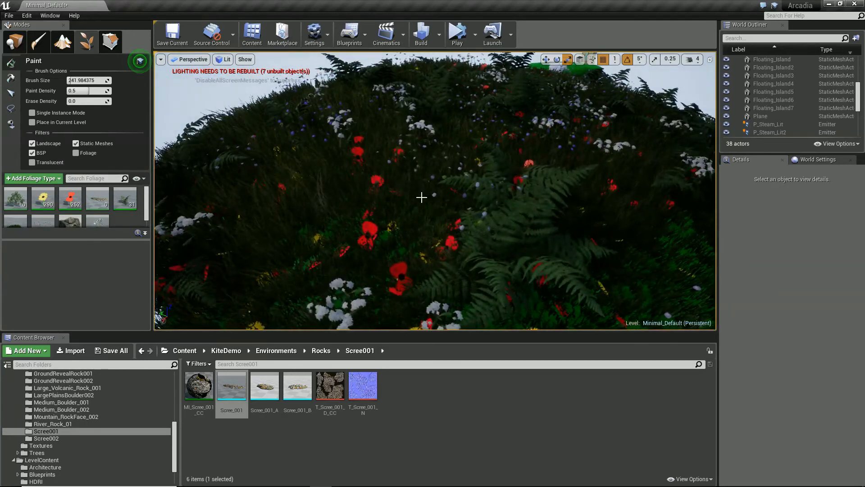
scroll(416, 191, down, 3)
scroll(414, 191, down, 3)
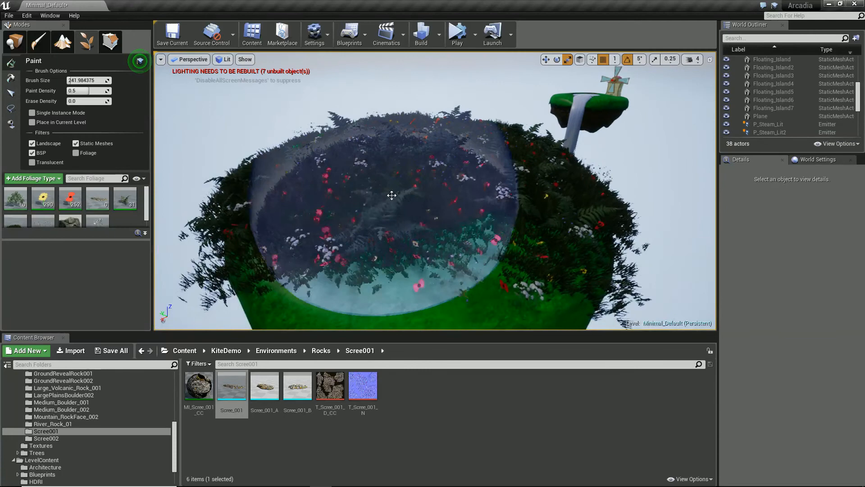
key(ctrl+z)
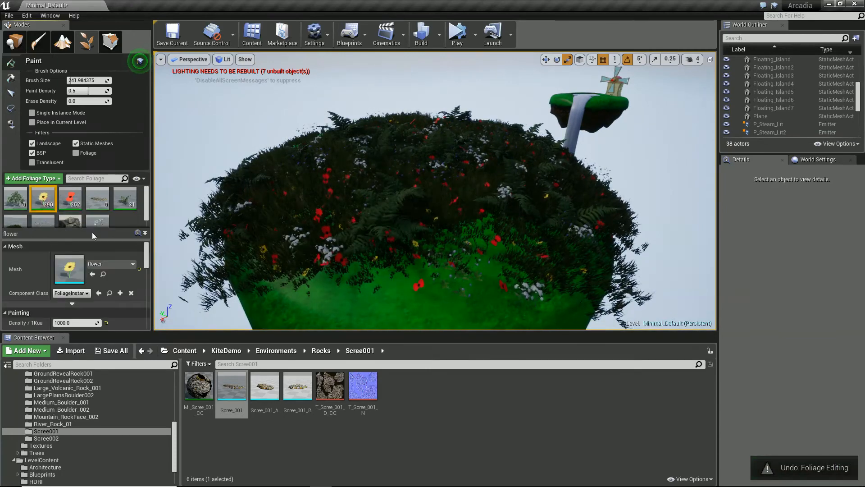
- Test-paint flowers, poppies and field grass in front of the windmill on the small waterfall island, and undo the stroke
scroll(39, 281, down, 4)
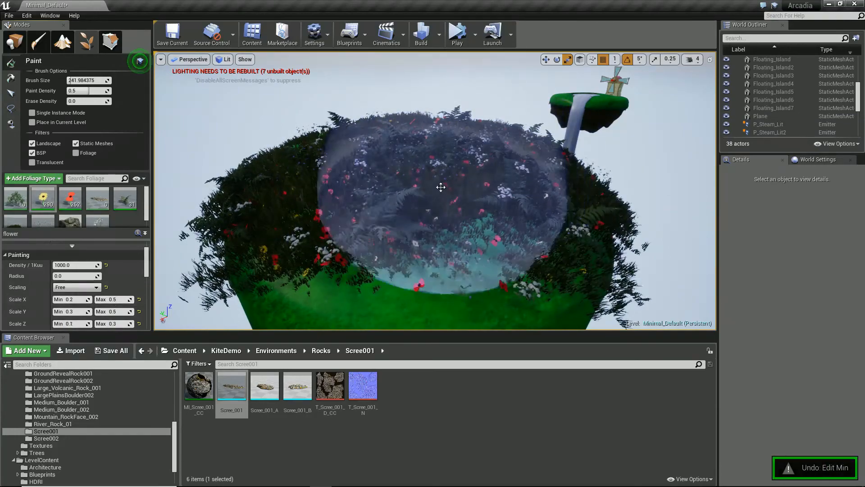
mouse_move(410, 167)
right_down()
mouse_move(480, 170)
mouse_move(492, 198)
mouse_move(444, 189)
mouse_move(484, 200)
mouse_move(351, 225)
mouse_move(186, 234)
right_up()
key(ctrl+z)
drag(333, 225, 601, 230)
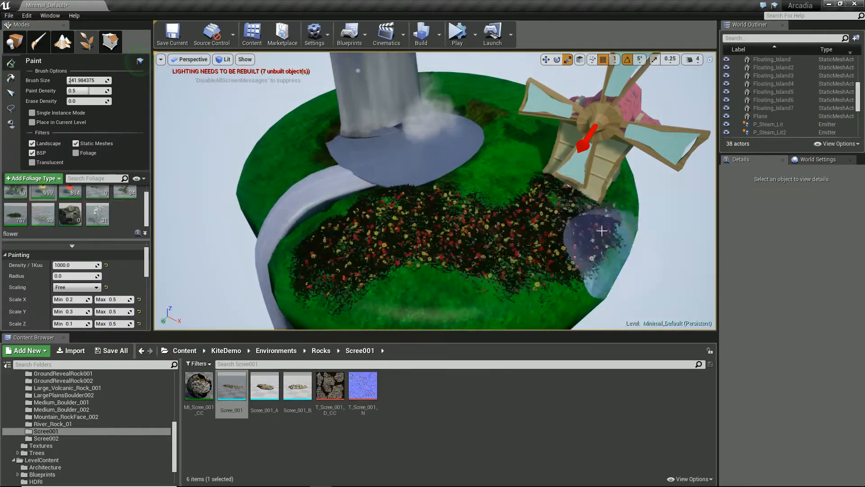
key(ctrl+z)
- Paint flowers, poppies and field grass all around the windmill and pool on the small waterfall island
drag(422, 86, 603, 188)
right_drag(602, 187, 511, 183)
drag(511, 184, 626, 164)
right_drag(626, 164, 567, 189)
drag(567, 189, 594, 210)
right_drag(594, 209, 559, 185)
drag(559, 185, 533, 149)
right_drag(533, 149, 509, 221)
drag(509, 221, 405, 228)
mouse_move(405, 228)
right_down()
mouse_move(357, 205)
mouse_move(390, 176)
right_up()
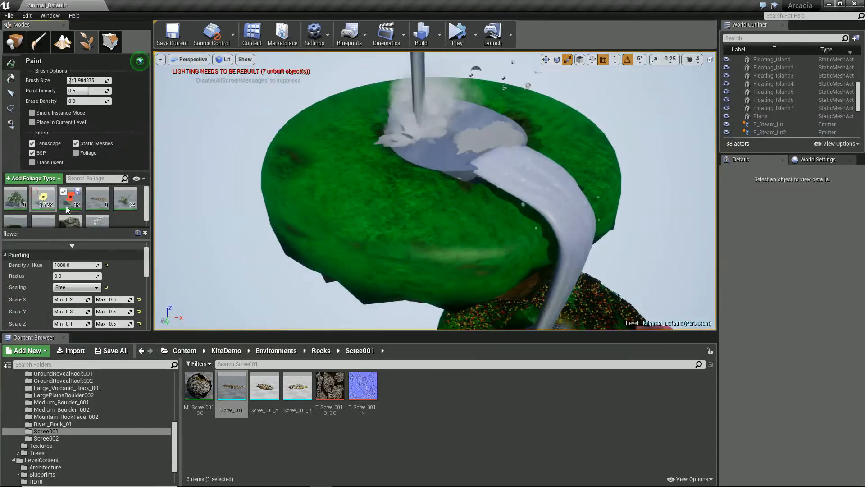
- Activate the SM_River_Rock_01 foliage type, test-paint it beside the next island's waterfall pool, and undo the strokes
scroll(123, 221, down, 1)
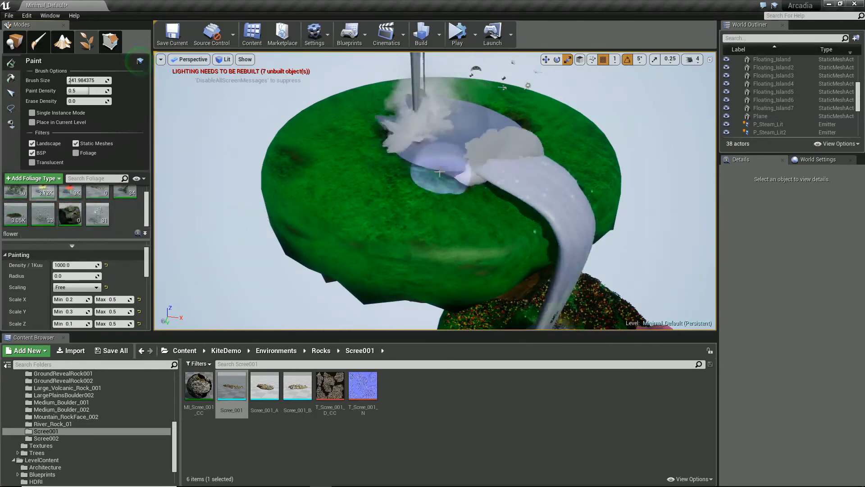
click(71, 220)
click(441, 184)
key(ctrl+z)
right_drag(353, 173, 316, 194)
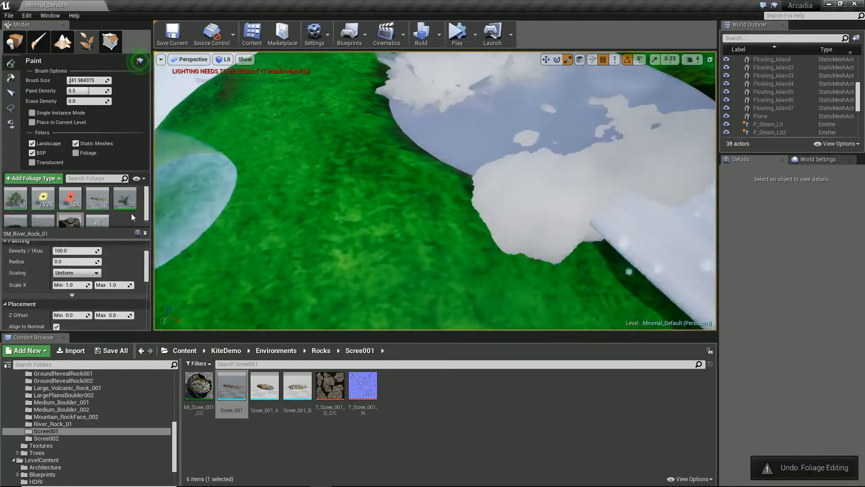
scroll(49, 221, down, 1)
right_drag(473, 214, 415, 180)
drag(428, 131, 396, 203)
key(ctrl+z)
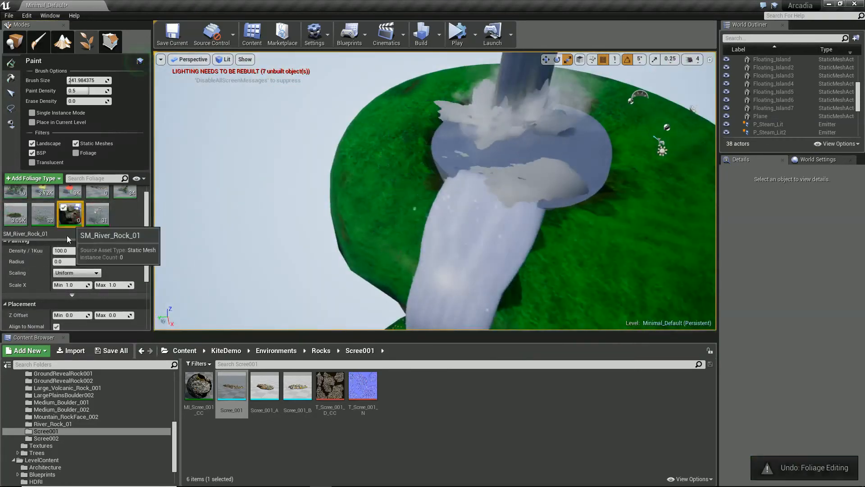
- Set SM_River_Rock_01's Scale X to 0.8 minimum and 1.6 maximum
click(72, 285)
text(0.8)
key(Tab)
text(0)
- Try river rock strokes beside the pool with an enlarged brush and undo each one
drag(81, 80, 97, 80)
drag(474, 158, 690, 194)
key(ctrl+z)
mouse_move(690, 194)
right_down()
mouse_move(563, 225)
mouse_move(590, 185)
right_up()
click(590, 184)
key(ctrl+z)
- Reduce the brush size to about 110.7 and paint river rocks and small flowers along the pool and waterfall edge
drag(89, 80, 72, 80)
right_drag(630, 152, 612, 136)
drag(500, 180, 412, 271)
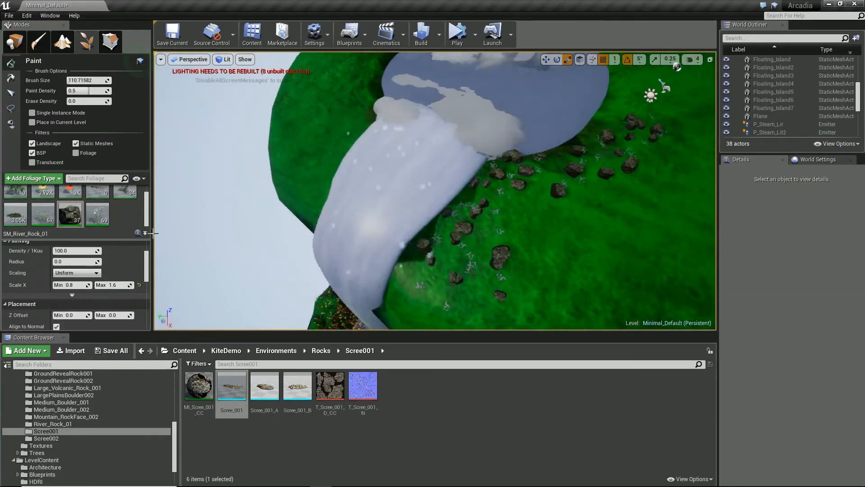
- Activate the Scree_001 type, test-paint it along the waterfall edge, undo the stroke, and deactivate it again
scroll(91, 206, up, 1)
click(91, 193)
drag(581, 158, 455, 283)
key(ctrl+z)
click(90, 192)
- Activate BogMyrtleBush_02, undo a first test stroke, and paint bushes onto the waterfall island
right_drag(473, 157, 409, 69)
right_drag(518, 177, 435, 207)
scroll(116, 200, down, 1)
scroll(90, 201, up, 1)
click(9, 192)
click(517, 175)
key(ctrl+z)
right_drag(474, 167, 479, 165)
drag(475, 166, 469, 191)
- Paint river rocks along the pool edge beside the waterfall on the upper windmill island
right_drag(469, 191, 514, 122)
scroll(78, 222, down, 1)
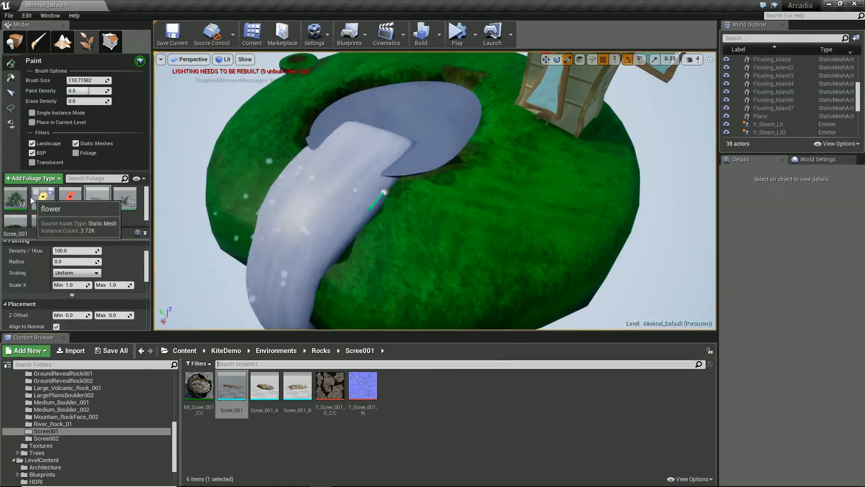
drag(413, 175, 400, 179)
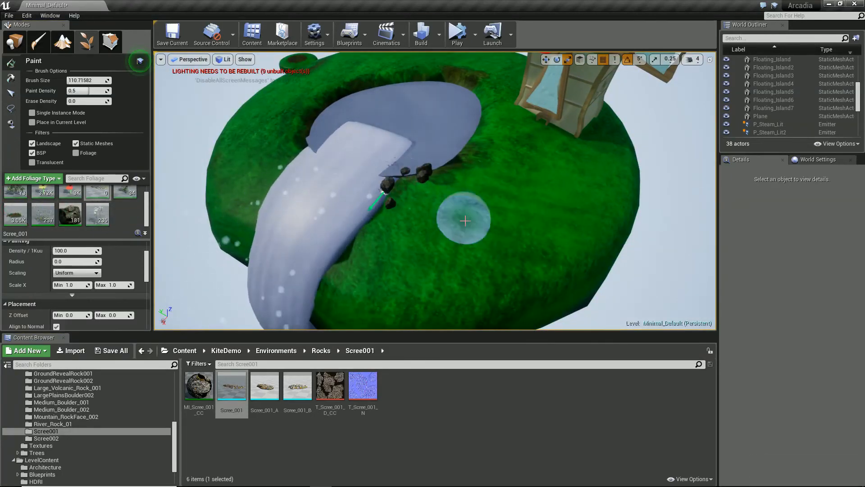
- Set SM_Yarrow's maximum Scale X to 2.0 and paint yarrow across the grass between the waterfall and the windmill
click(102, 220)
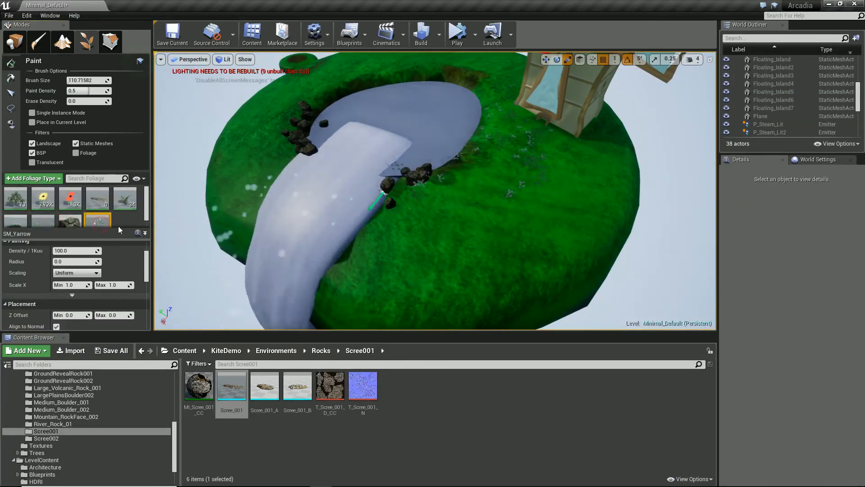
right_drag(432, 216, 433, 181)
drag(360, 221, 517, 178)
right_drag(517, 177, 495, 185)
- Toggle BogMyrtleBush_02 for a test stroke beside the waterfall and undo the painted bushes
click(11, 193)
click(352, 223)
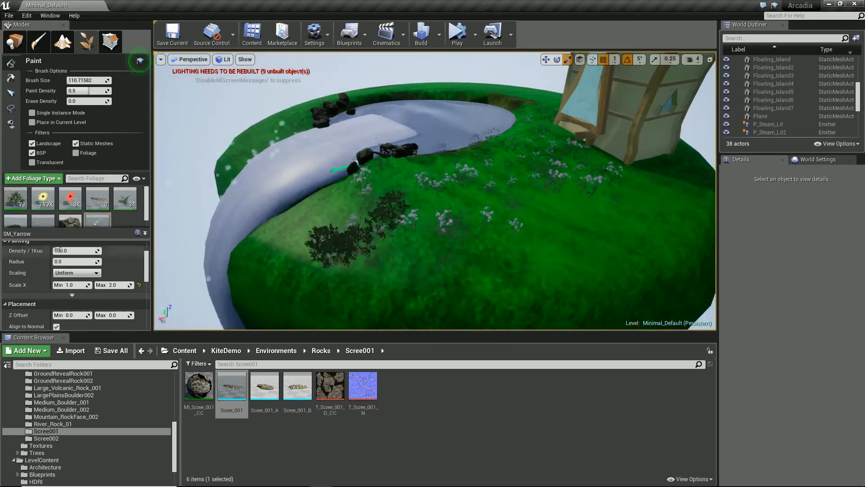
key(ctrl+z)
click(11, 193)
- Paint bog myrtle bushes, ferns and yarrow on both sides of the waterfall pool, undoing one stroke along the way
mouse_move(289, 236)
right_down()
mouse_move(379, 252)
mouse_move(405, 216)
right_up()
click(405, 217)
click(102, 221)
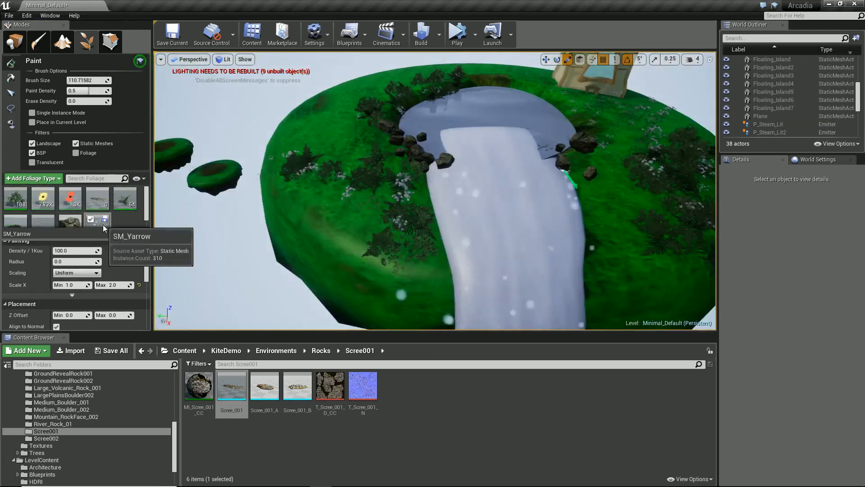
key(ctrl+z)
right_drag(483, 79, 531, 127)
click(506, 137)
scroll(79, 212, down, 1)
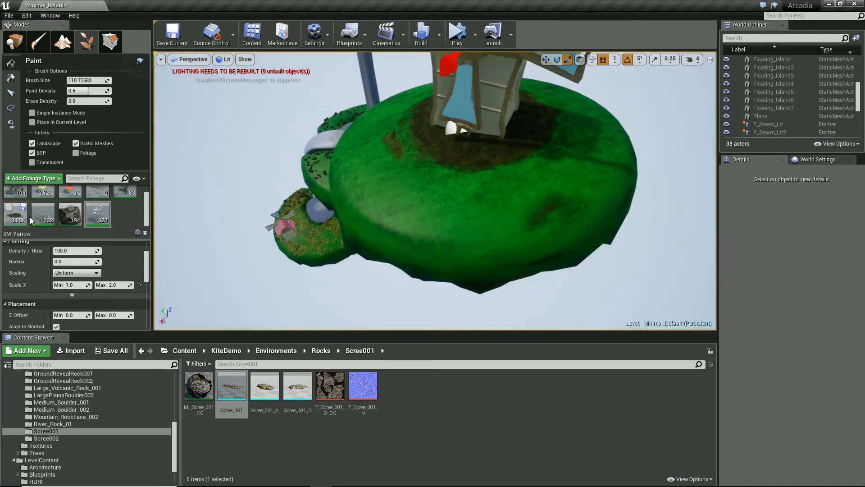
- Paint bog myrtle bushes and ferns around the windmill on the separate small floating island
scroll(120, 195, up, 1)
right_drag(343, 225, 398, 272)
click(284, 289)
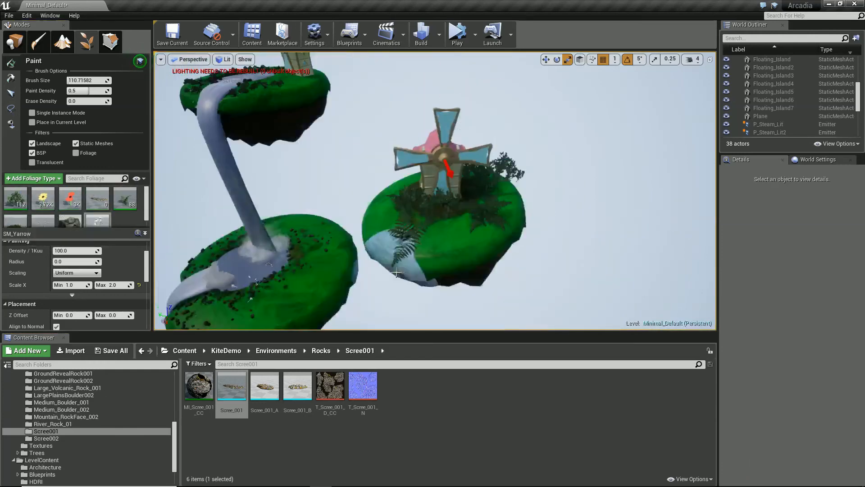
click(499, 197)
- Activate Scree_001 with Scale X from 0.2 to 0.4 and paint scree on the two small bare islands using a brush size of about 556
right_drag(451, 220, 401, 261)
scroll(90, 221, down, 1)
scroll(91, 221, up, 1)
click(98, 197)
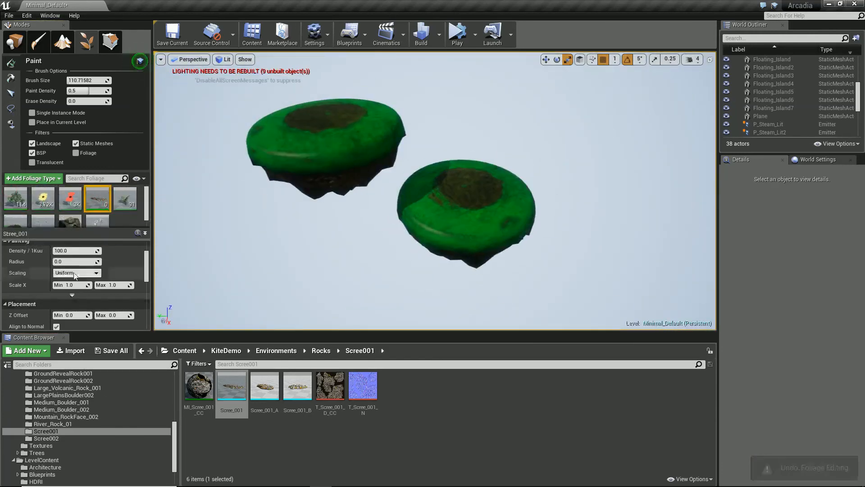
click(81, 285)
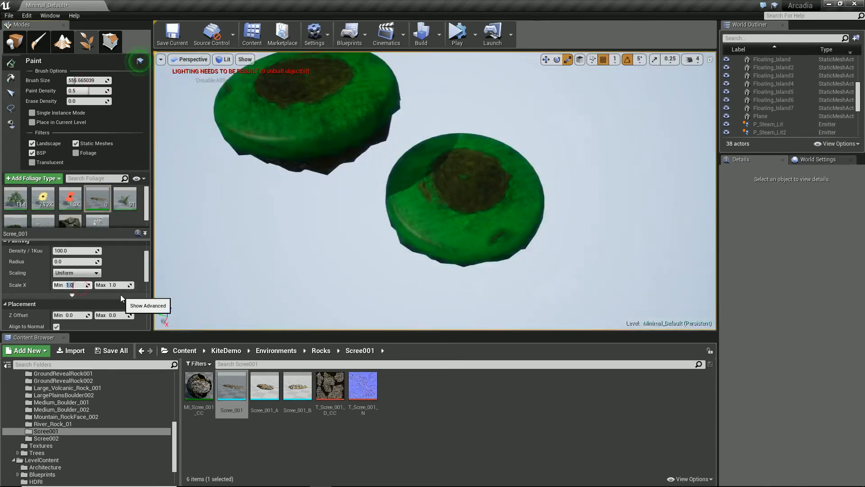
click(464, 194)
mouse_move(464, 194)
right_down()
mouse_move(419, 156)
mouse_move(627, 241)
mouse_move(494, 190)
mouse_move(502, 195)
right_up()
click(419, 156)
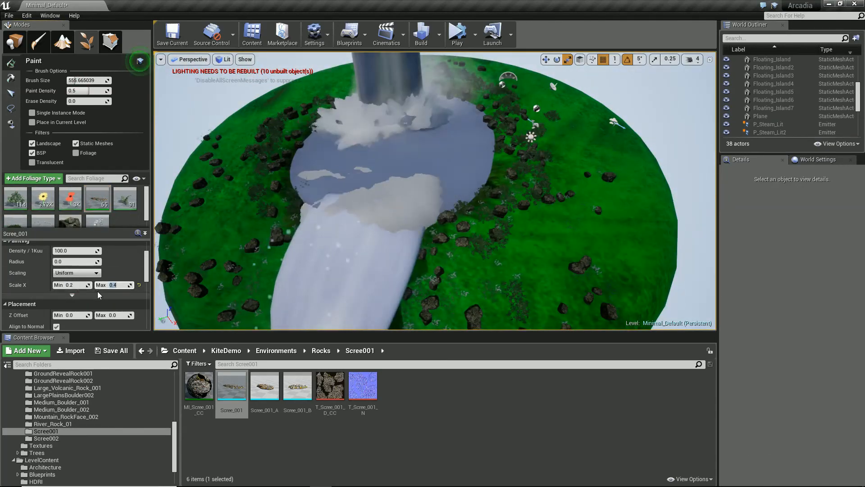
- Paint scree along the waterfall pool's bank with brush size about 111, paint density 1.0 and Scale X 0.5 to 0.7, undoing one stroke
drag(90, 81, 73, 83)
key(ctrl+z)
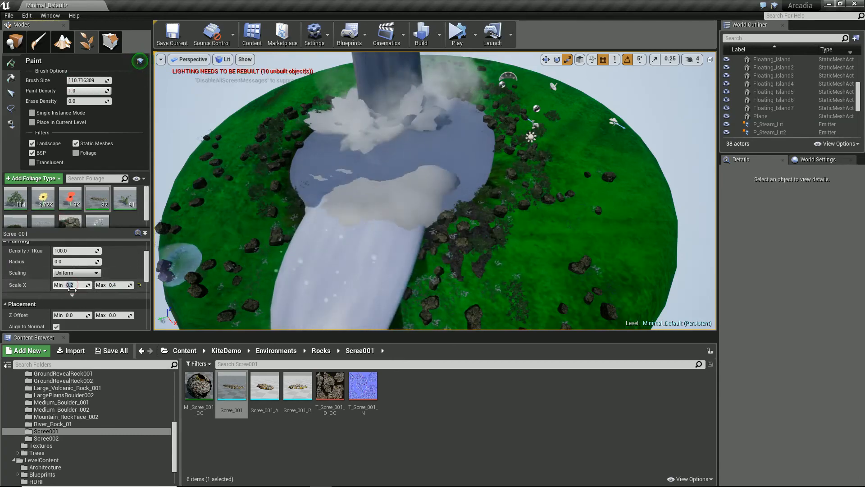
click(435, 240)
right_drag(435, 240, 700, 191)
click(492, 222)
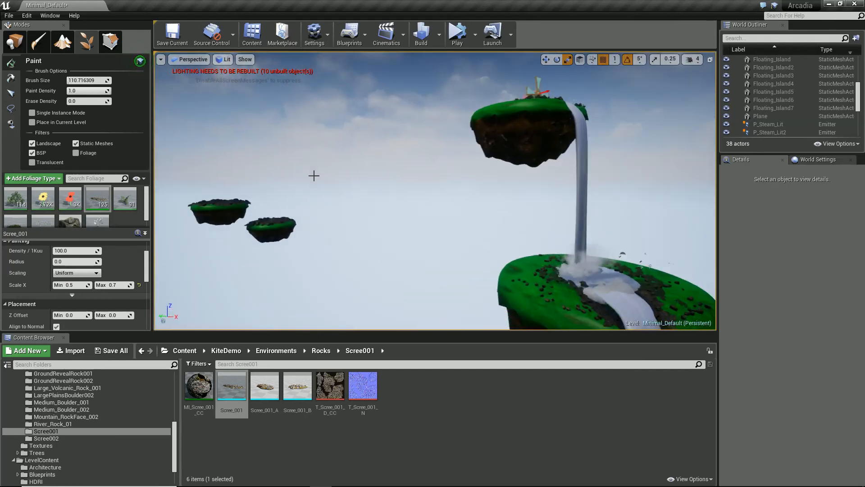
- Leave foliage painting and simulate the level full screen from the flower meadow beside the windmill
key(shift+1)
right_drag(447, 256, 260, 212)
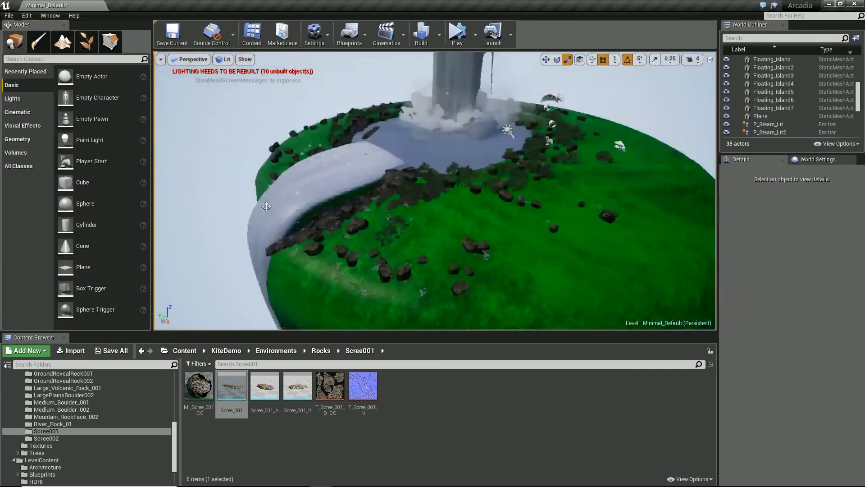
right_drag(360, 220, 409, 190)
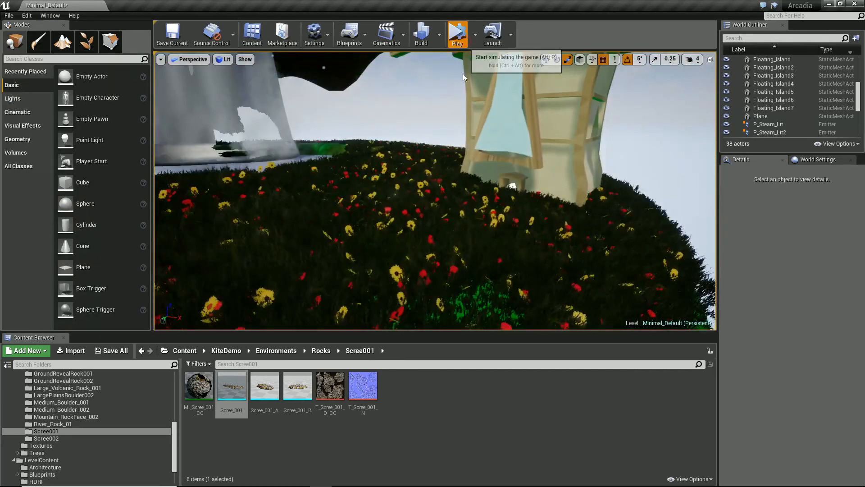
click(464, 44)
key(F11)
- Examine the grass, flowers, waterfall and windmill from ground level in the running simulation
right_drag(483, 153, 499, 139)
click(540, 227)
drag(551, 288, 379, 299)
right_drag(379, 299, 390, 267)
click(408, 271)
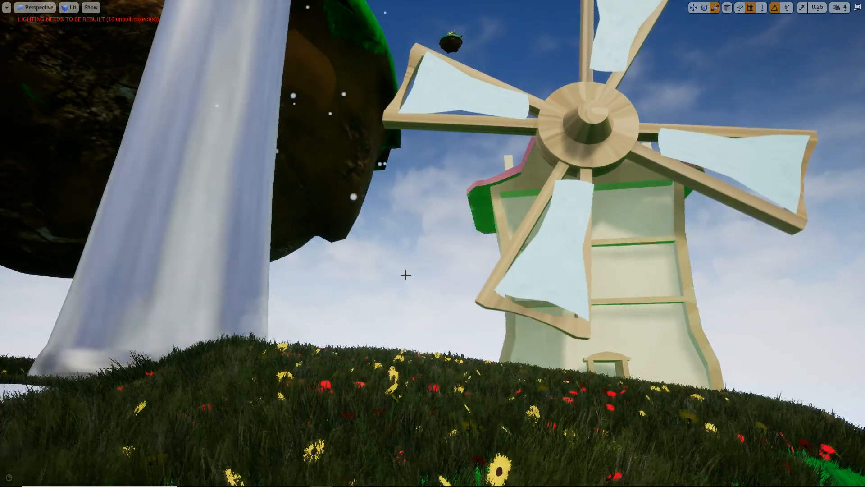
mouse_move(405, 275)
right_down()
mouse_move(403, 284)
mouse_move(406, 276)
right_up()
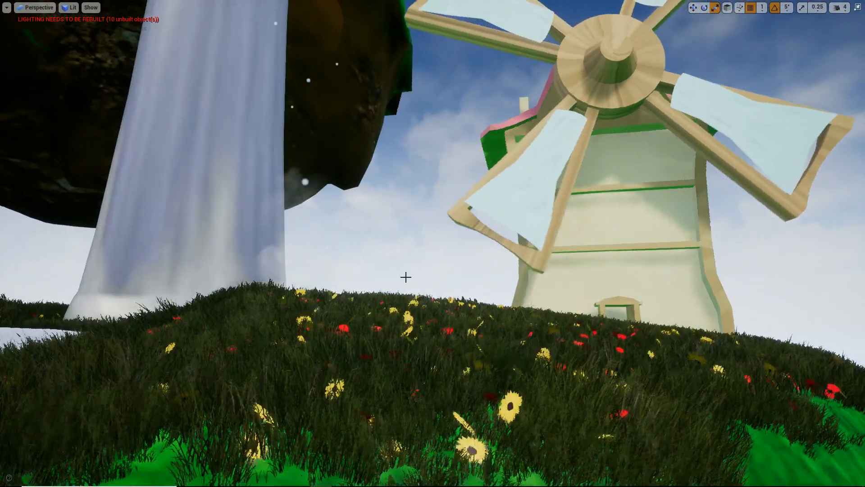